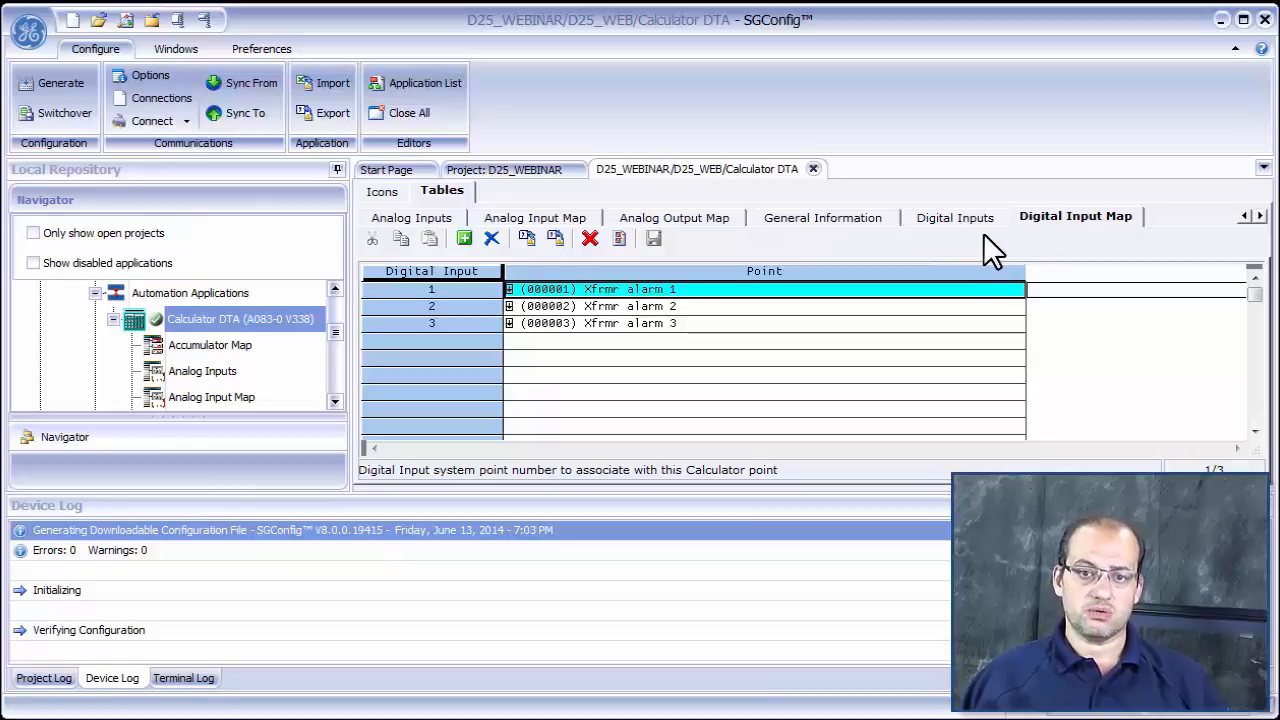
- Enter the expression DI1+DI2 in row 1 of the Calculator DTA's Analog Inputs table
{"action": "left_click", "coordinate": [1259, 217]}
{"action": "left_click", "coordinate": [1259, 217]}
{"action": "left_click", "coordinate": [1258, 217]}
{"action": "left_click", "coordinate": [1258, 217]}
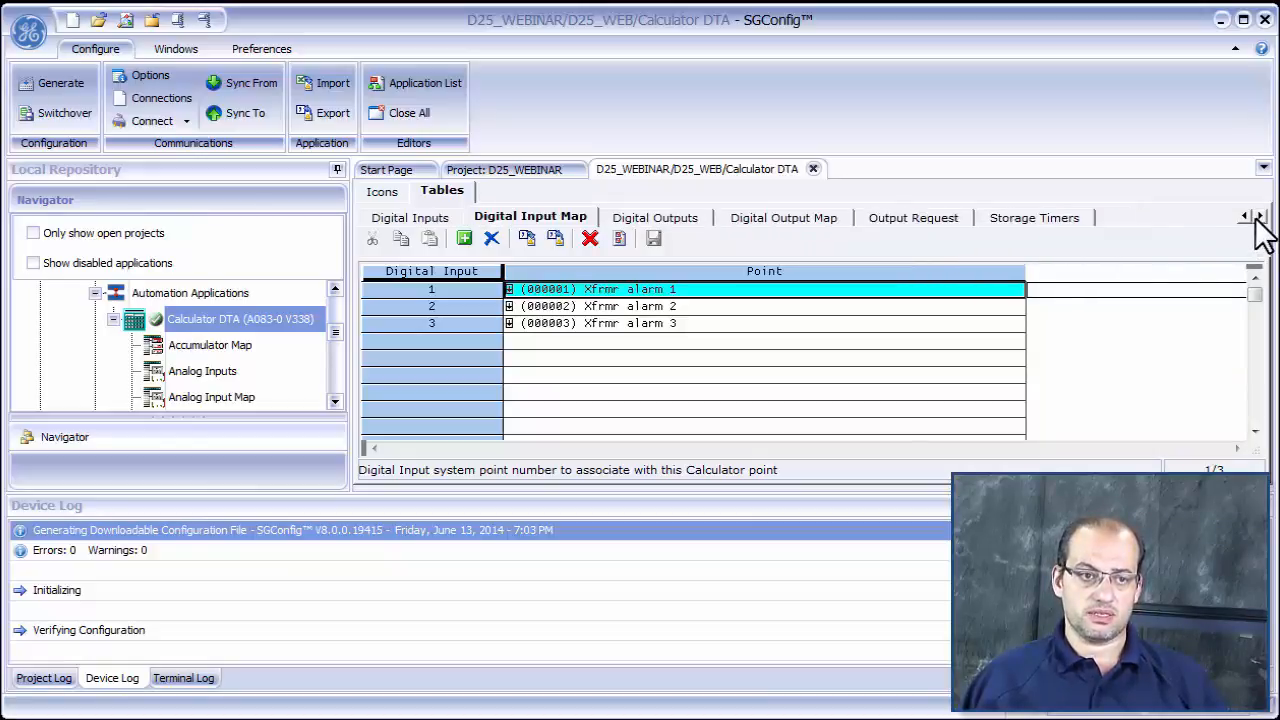
{"action": "left_click", "coordinate": [1258, 217]}
{"action": "left_click", "coordinate": [1245, 217]}
{"action": "left_click", "coordinate": [1245, 217]}
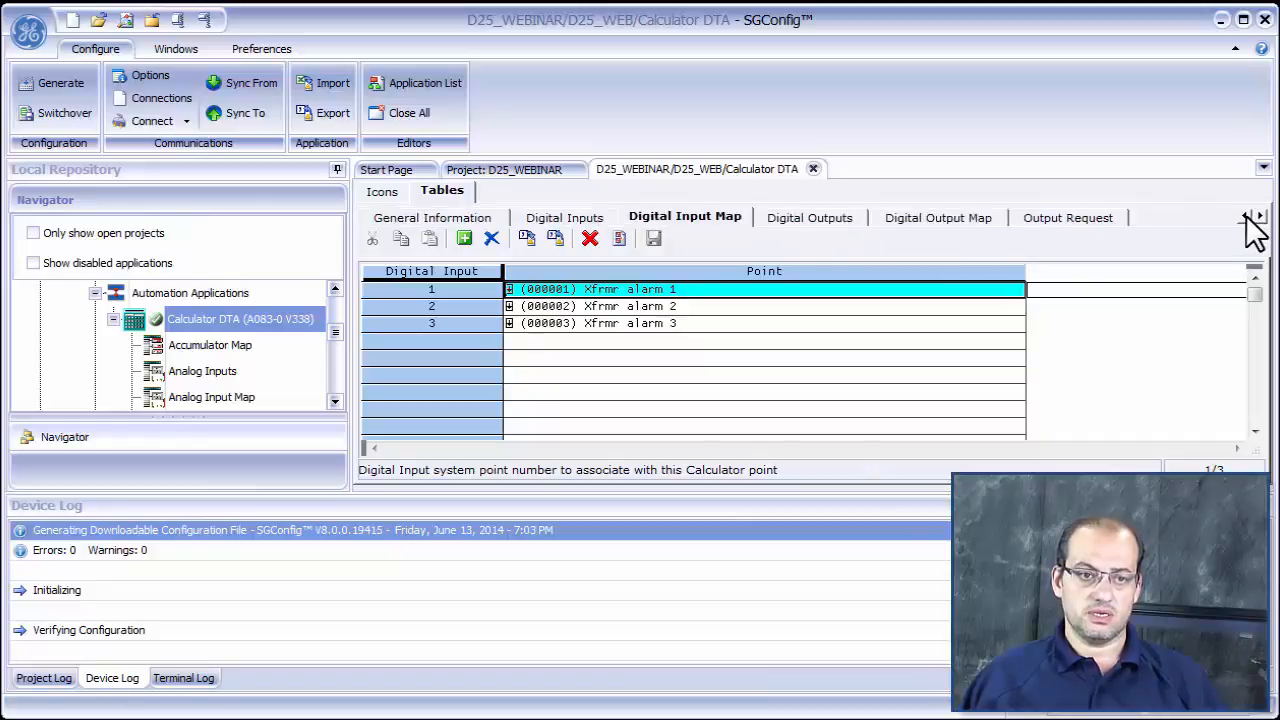
{"action": "left_click", "coordinate": [1245, 217]}
{"action": "left_click", "coordinate": [1245, 217]}
{"action": "left_click", "coordinate": [1245, 217]}
{"action": "left_click", "coordinate": [1245, 217]}
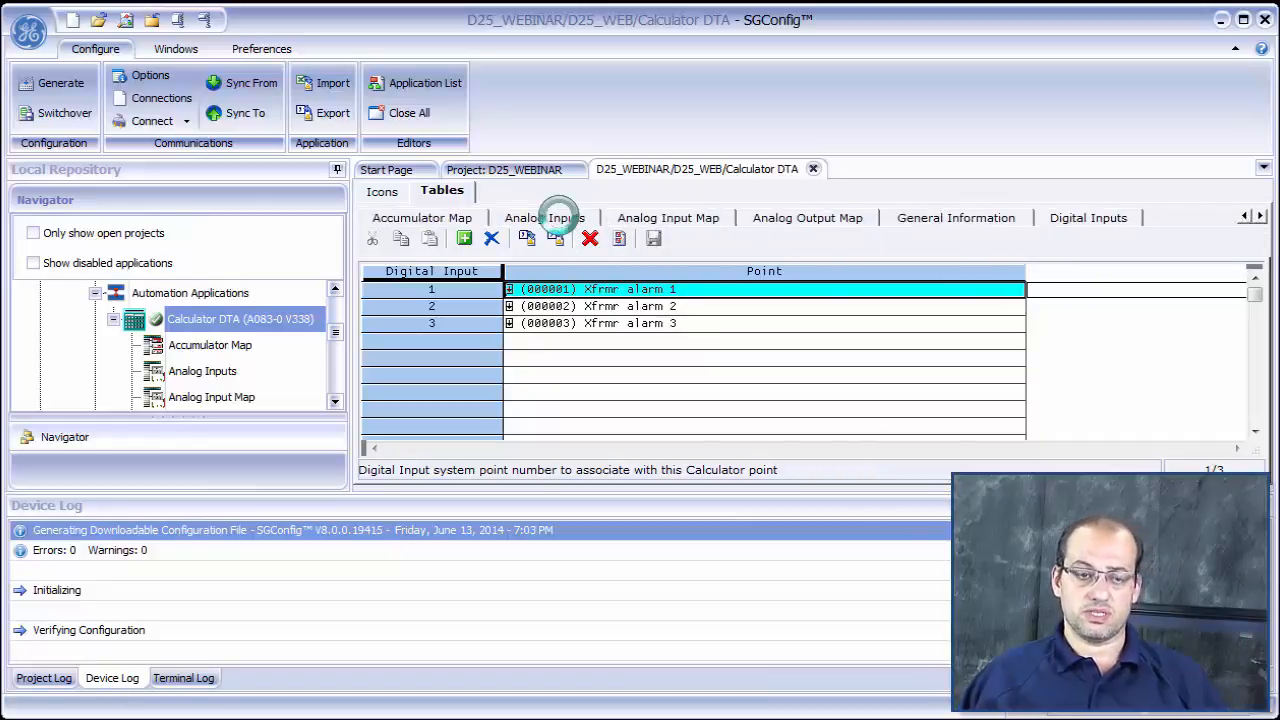
{"action": "left_click", "coordinate": [548, 217]}
{"action": "left_click", "coordinate": [530, 290]}
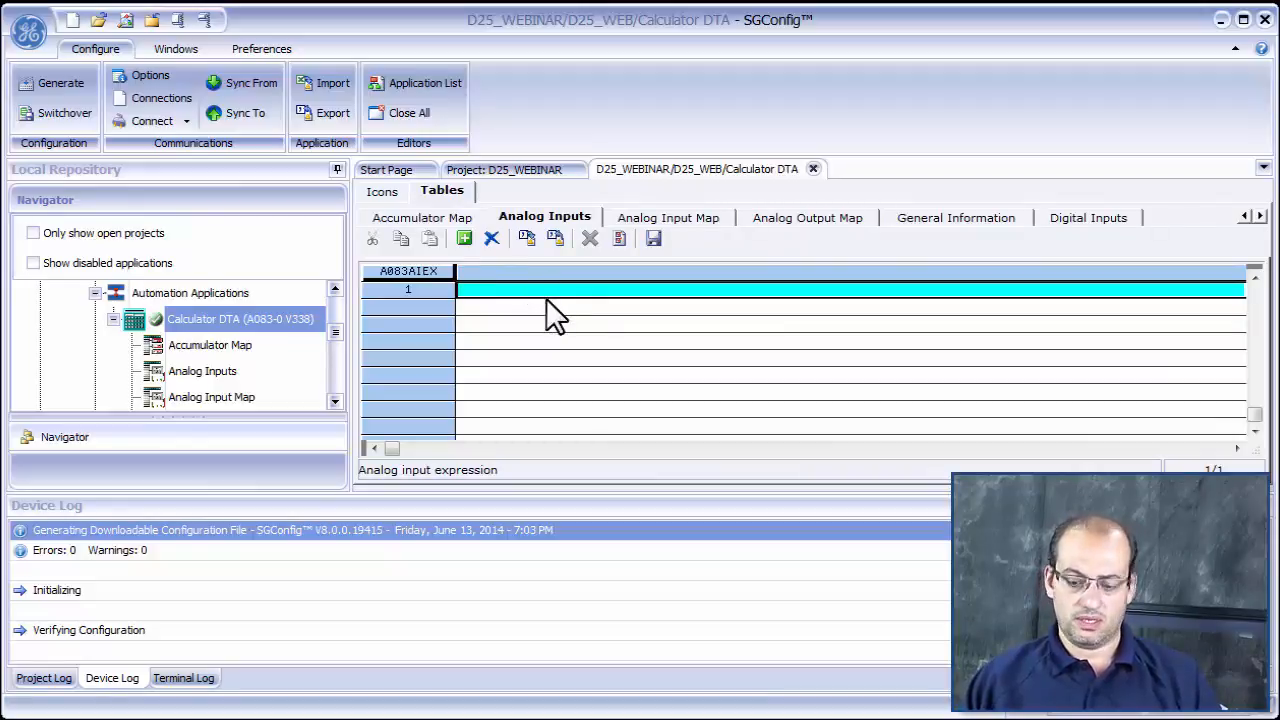
{"action": "type", "text": "DI"}
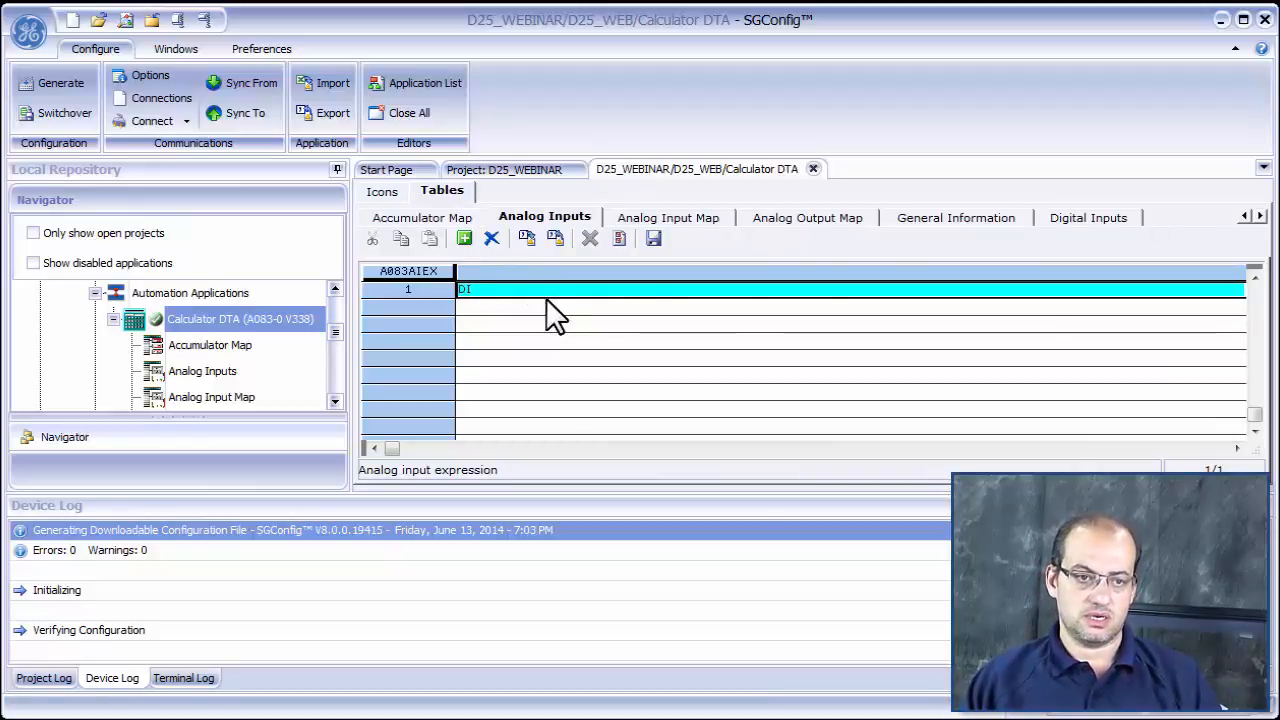
{"action": "type", "text": "1+DI2"}
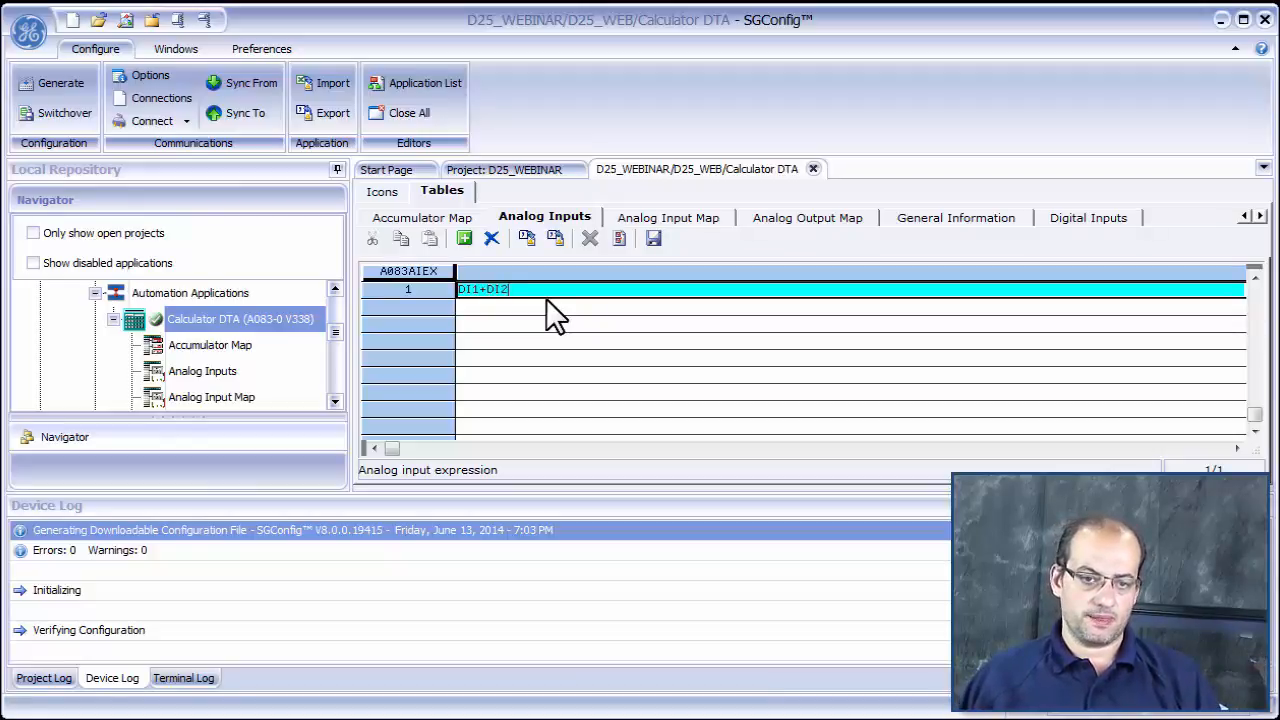
- Switch to the Calculator DTA guide in Adobe Reader, search for "+" and examine the table of supported mathematical operators
{"action": "key", "text": "alt+Tab"}
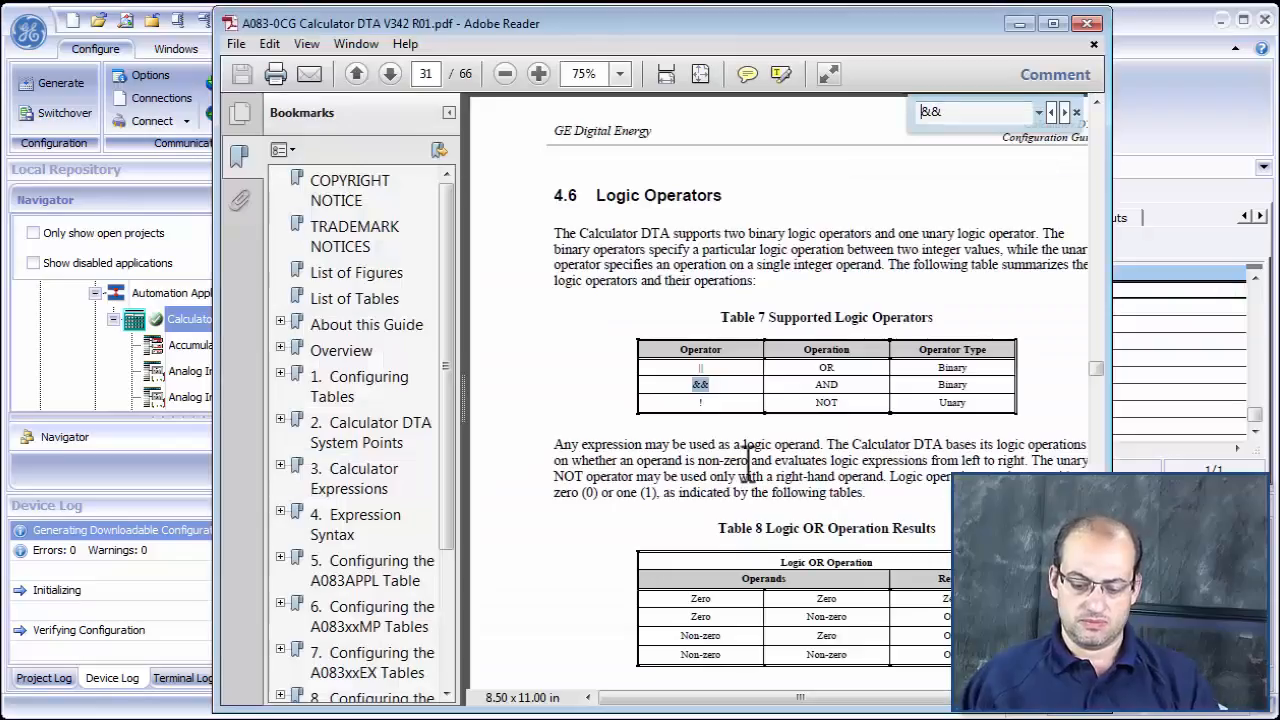
{"action": "left_click", "coordinate": [748, 463]}
{"action": "key", "text": "ctrl+f"}
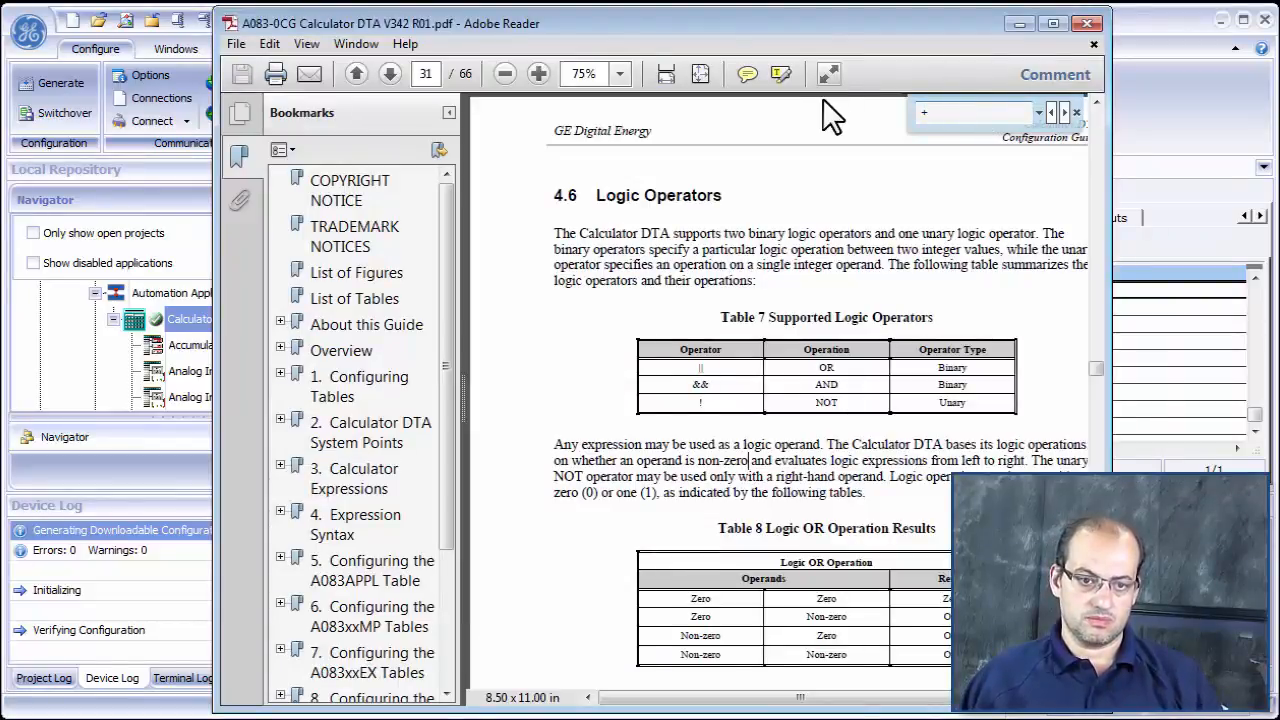
{"action": "left_click", "coordinate": [1064, 112]}
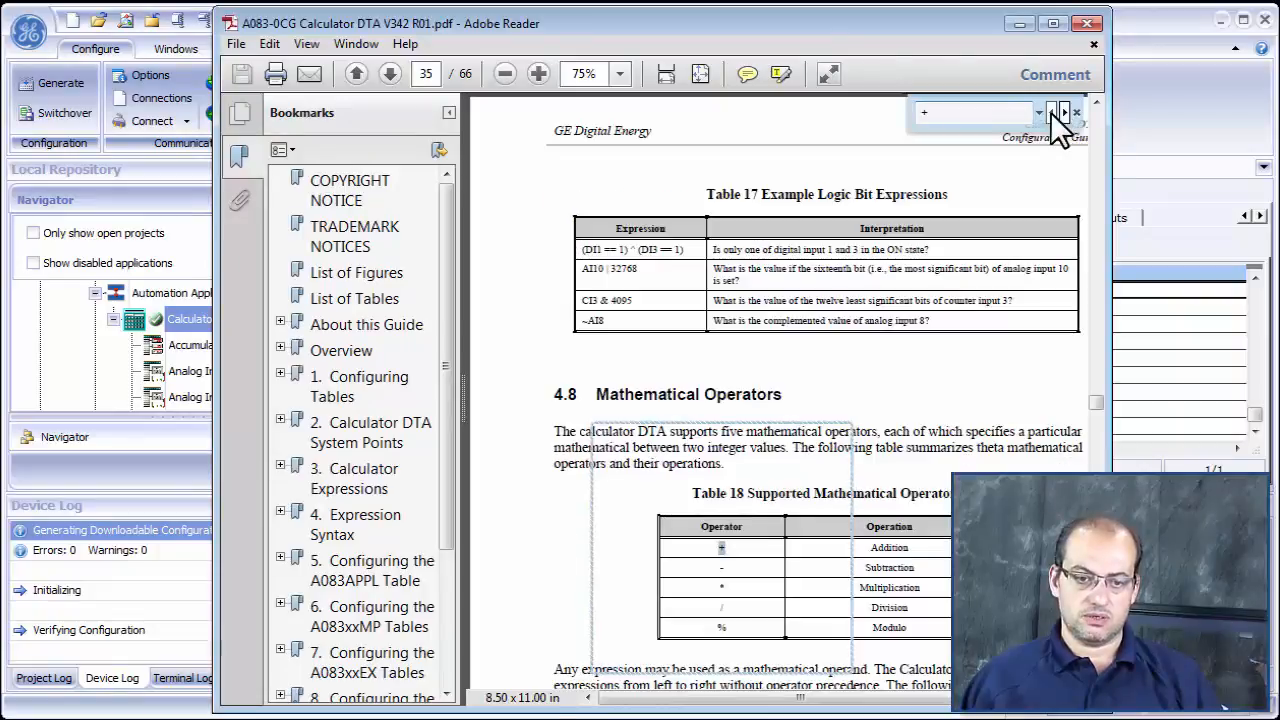
{"action": "left_click_drag", "start_coordinate": [746, 576], "coordinate": [852, 680]}
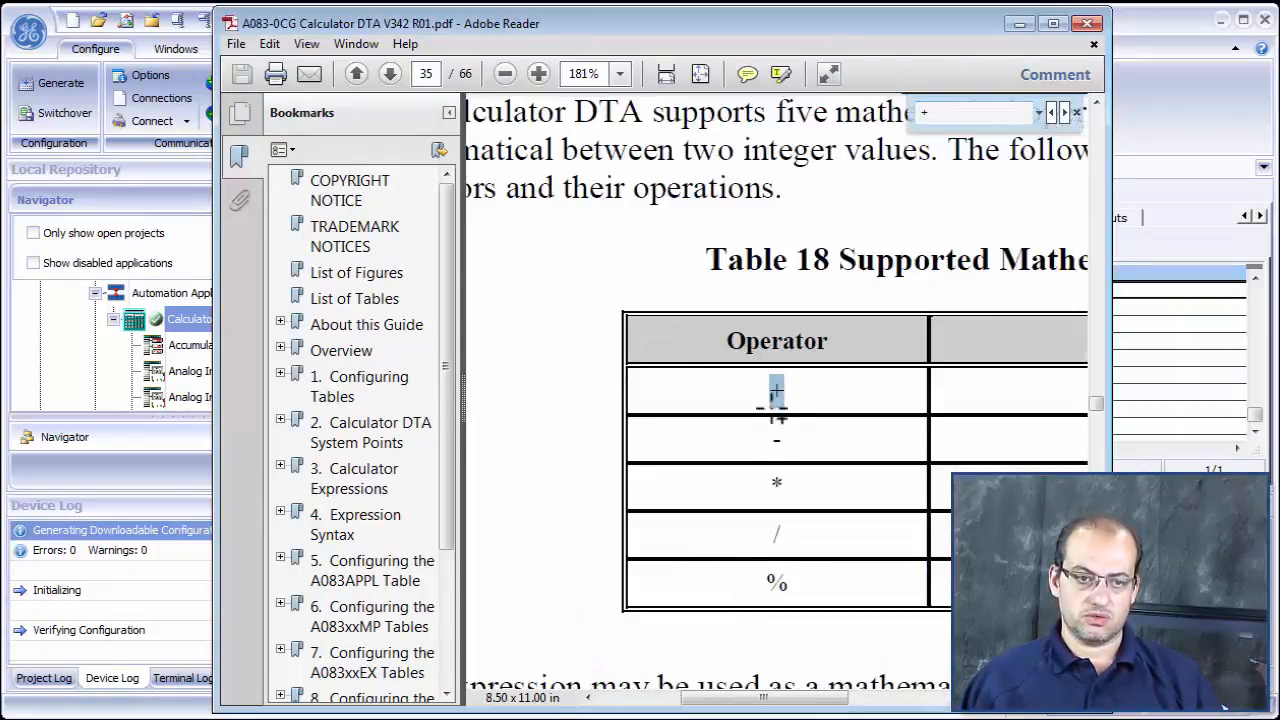
{"action": "left_click_drag", "start_coordinate": [745, 707], "coordinate": [810, 707]}
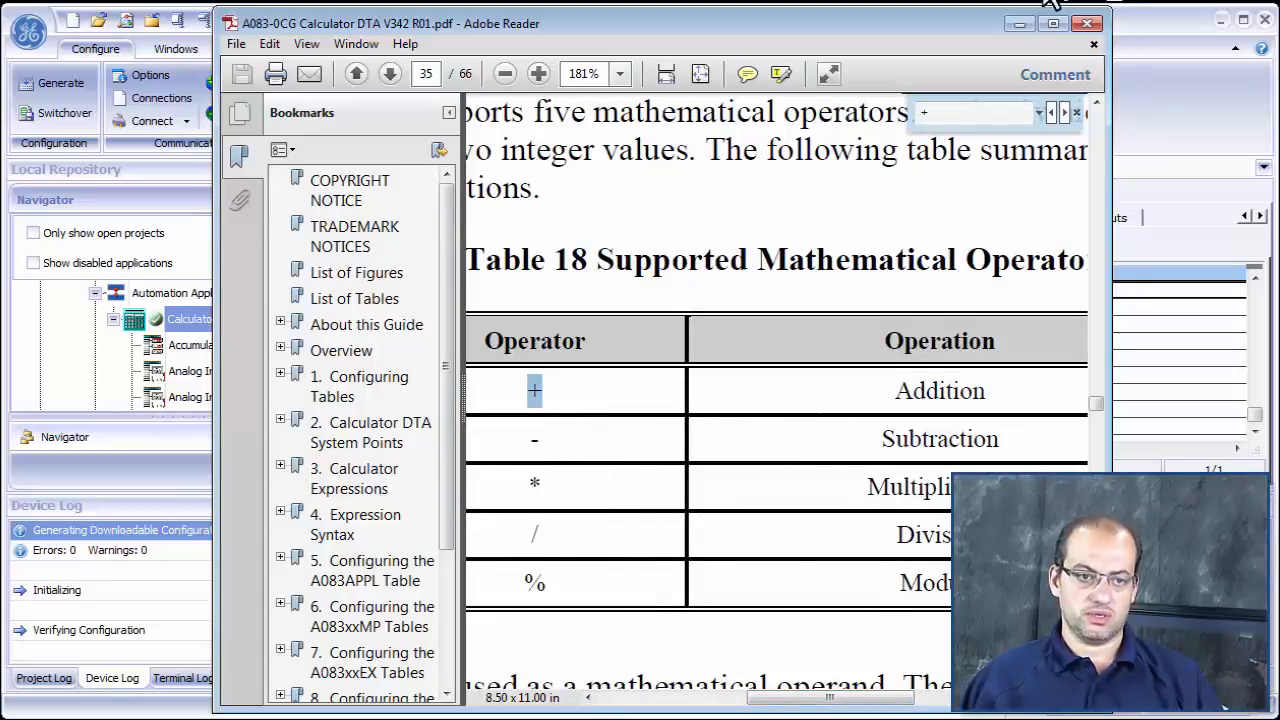
{"action": "left_click", "coordinate": [1019, 23]}
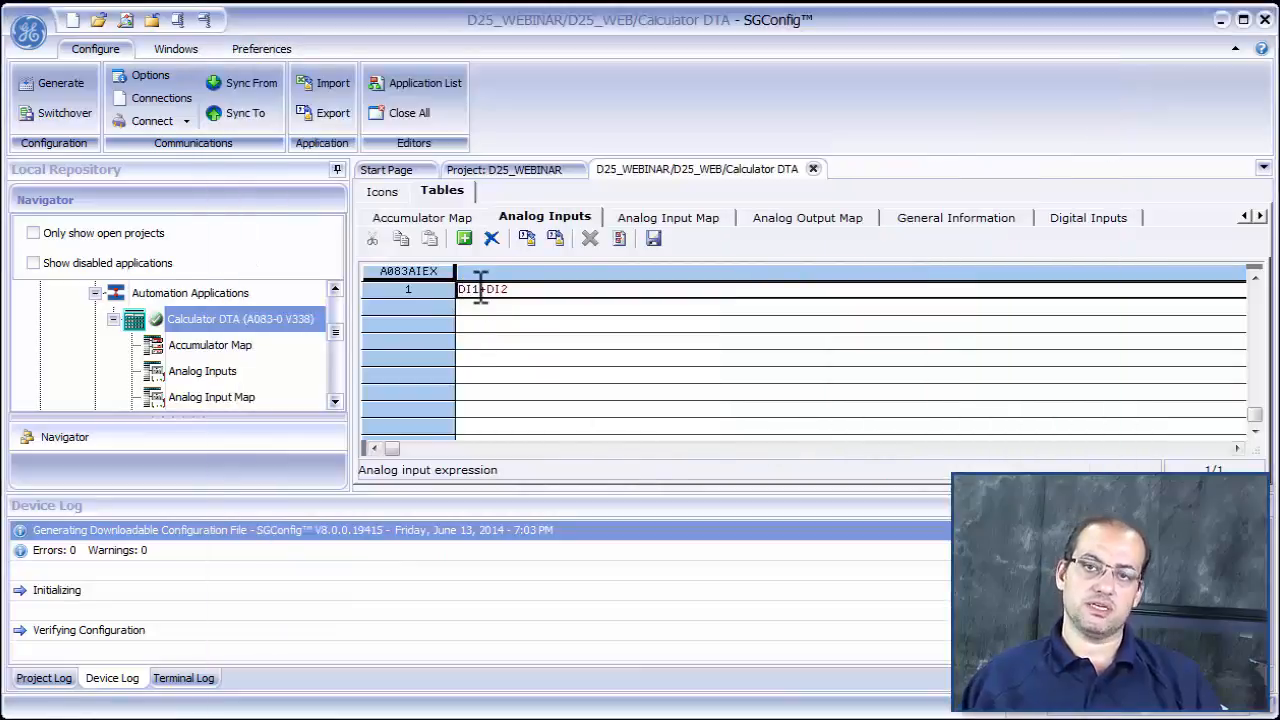
- Add DI1-DI2 as the second analog input expression, then save and close the Calculator DTA configuration
{"action": "left_click", "coordinate": [474, 308]}
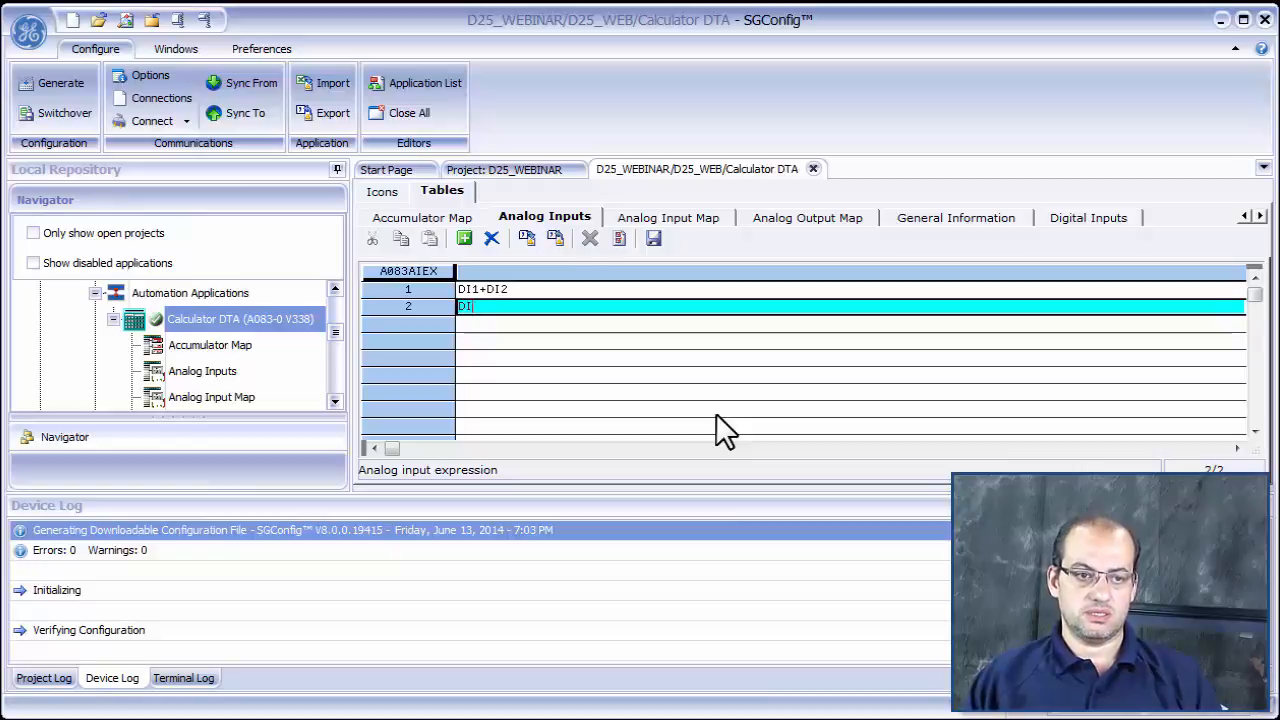
{"action": "type", "text": "DI1-"}
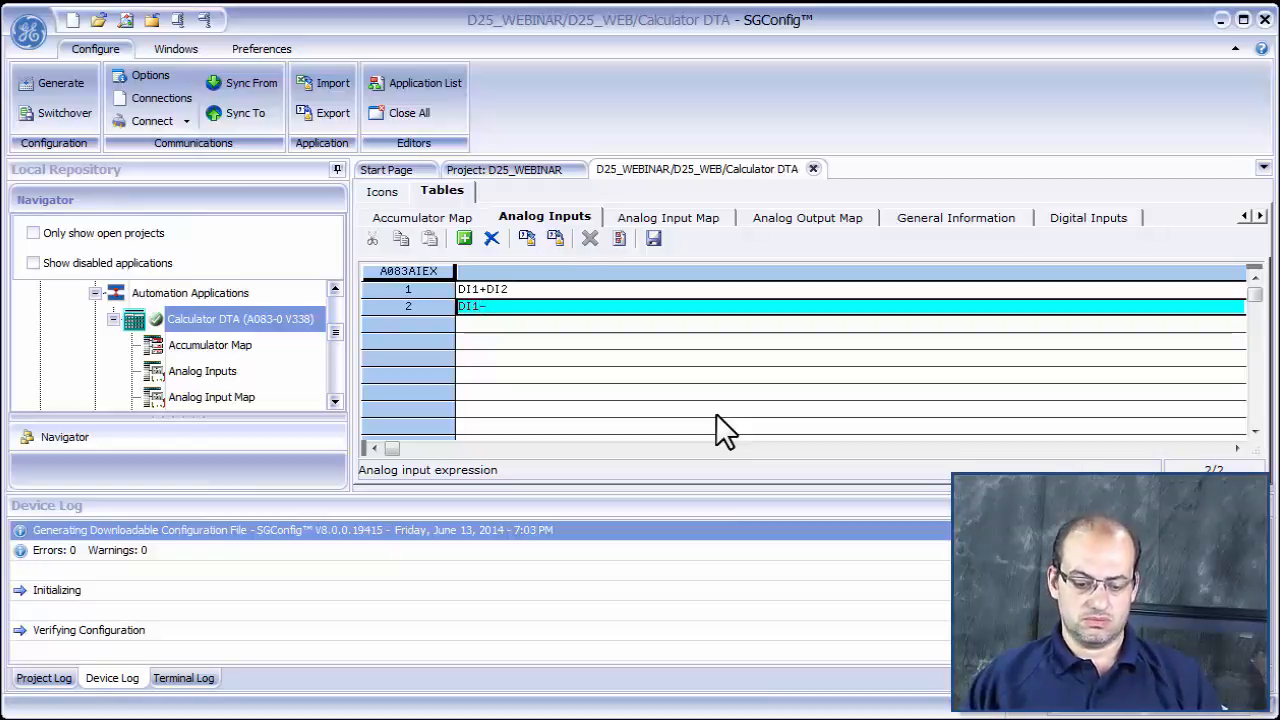
{"action": "type", "text": "DI2"}
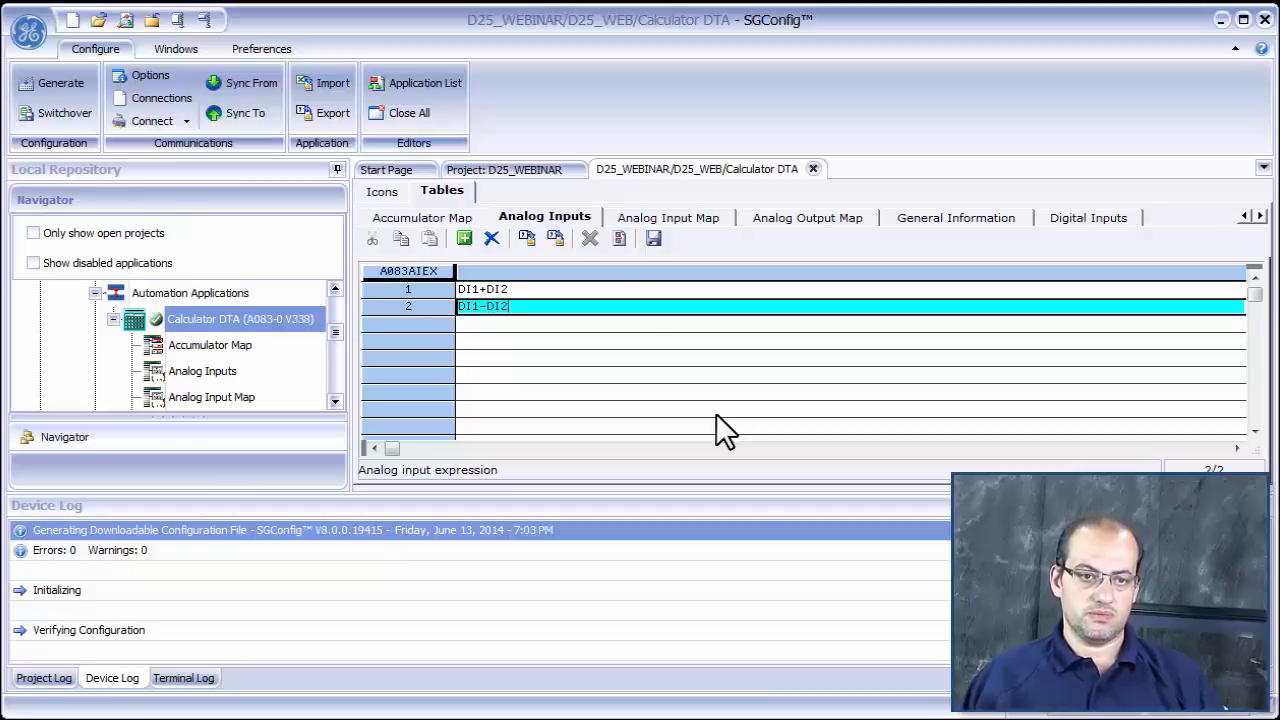
{"action": "left_click", "coordinate": [656, 236]}
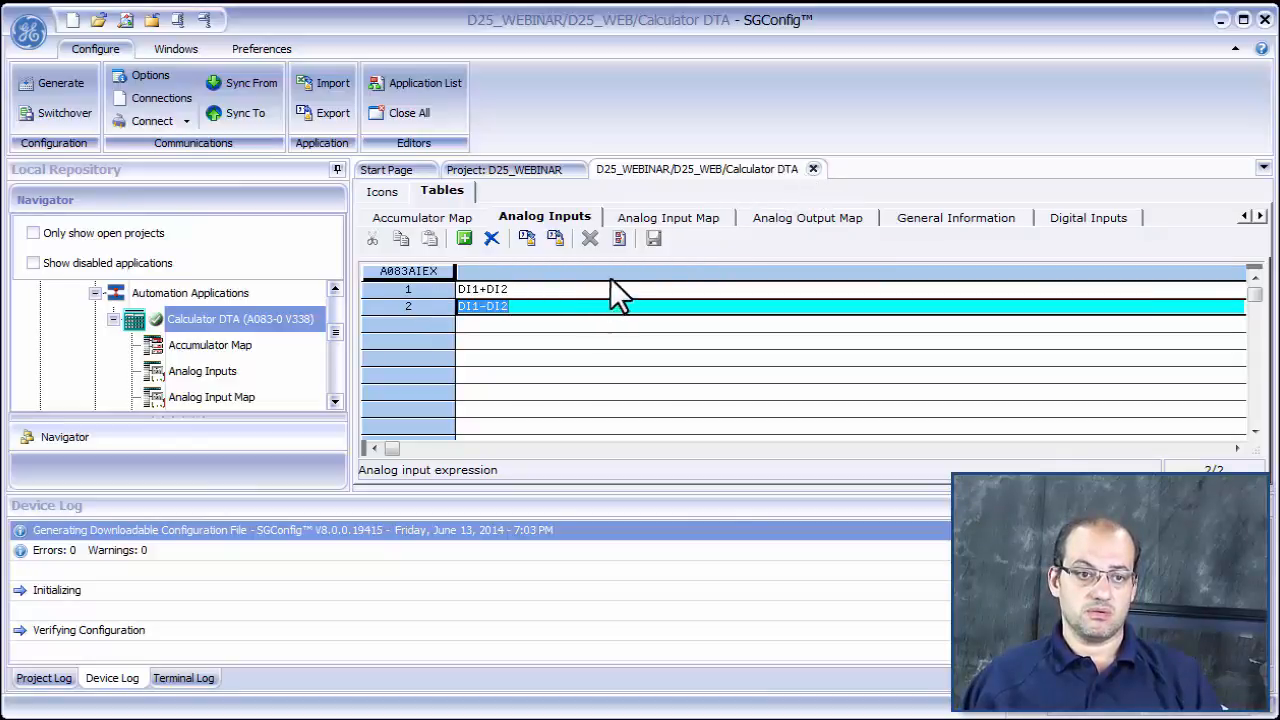
{"action": "left_click", "coordinate": [813, 169]}
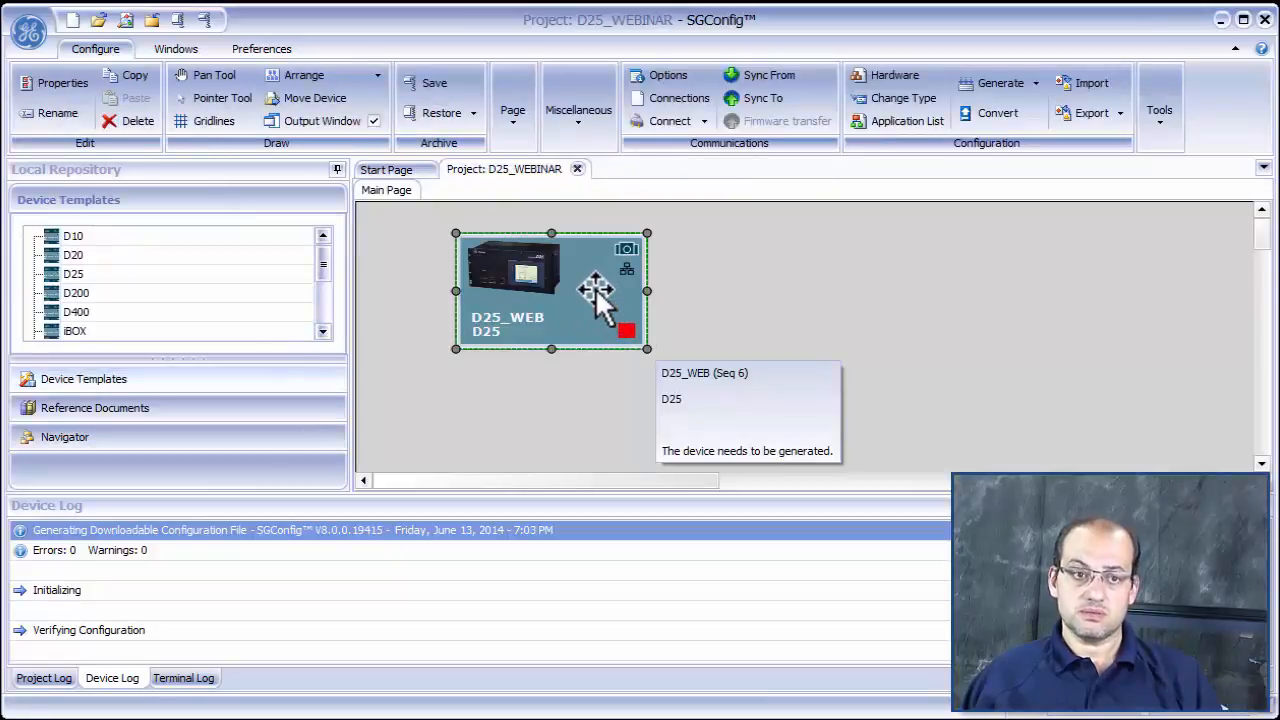
- In the System Point Database of the D25_WEB device, set the Calculator DTA's number of analog inputs to 2
{"action": "double_click", "coordinate": [597, 300]}
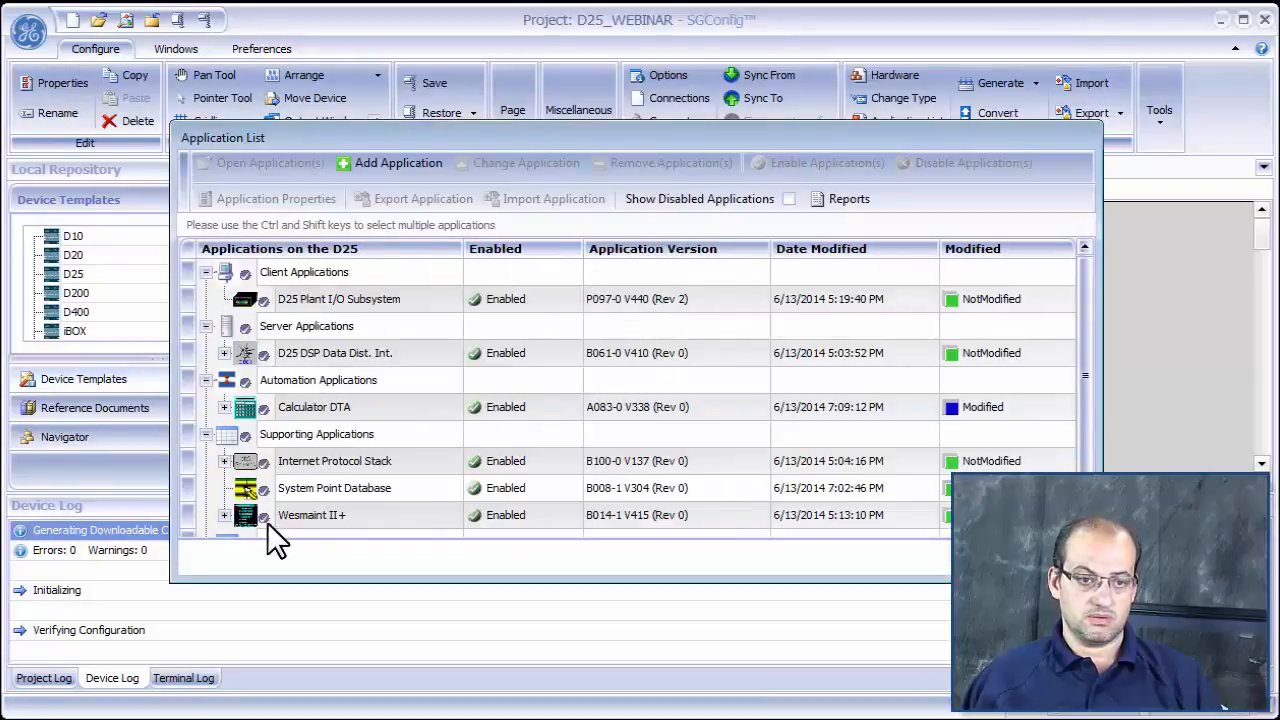
{"action": "double_click", "coordinate": [347, 488]}
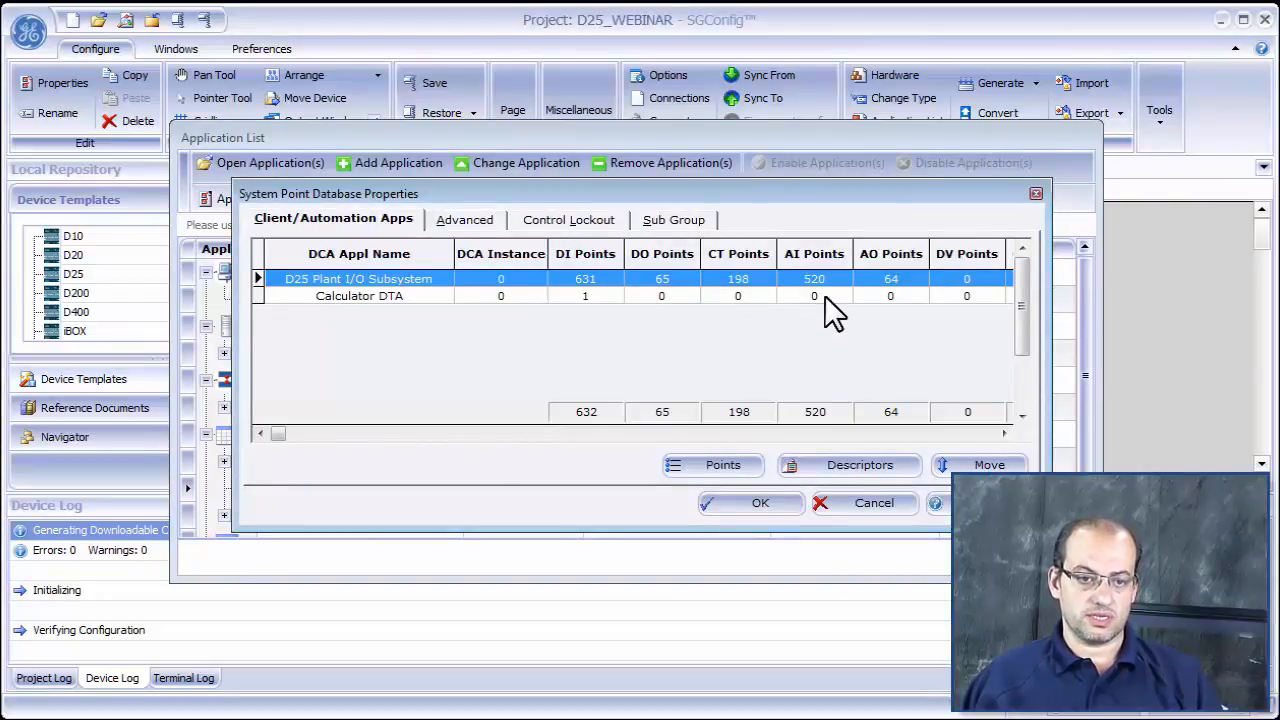
{"action": "left_click", "coordinate": [700, 464]}
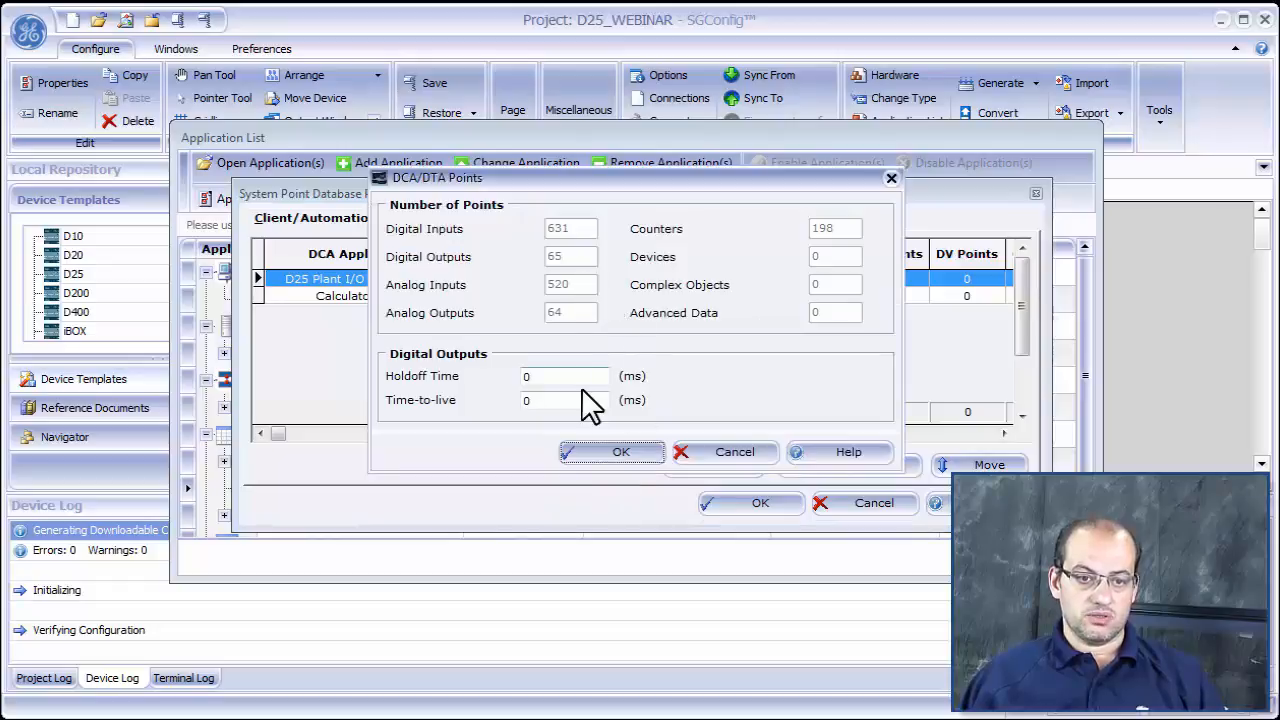
{"action": "left_click", "coordinate": [735, 452]}
{"action": "left_click", "coordinate": [345, 296]}
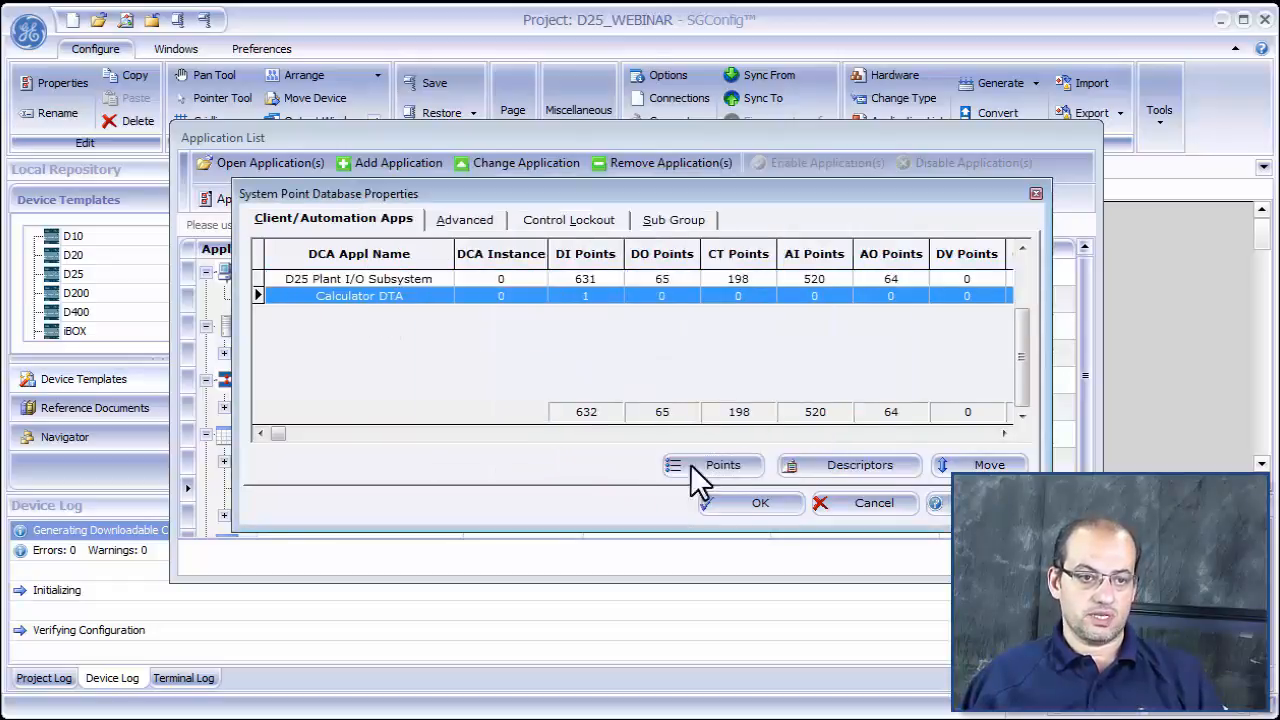
{"action": "left_click", "coordinate": [716, 463]}
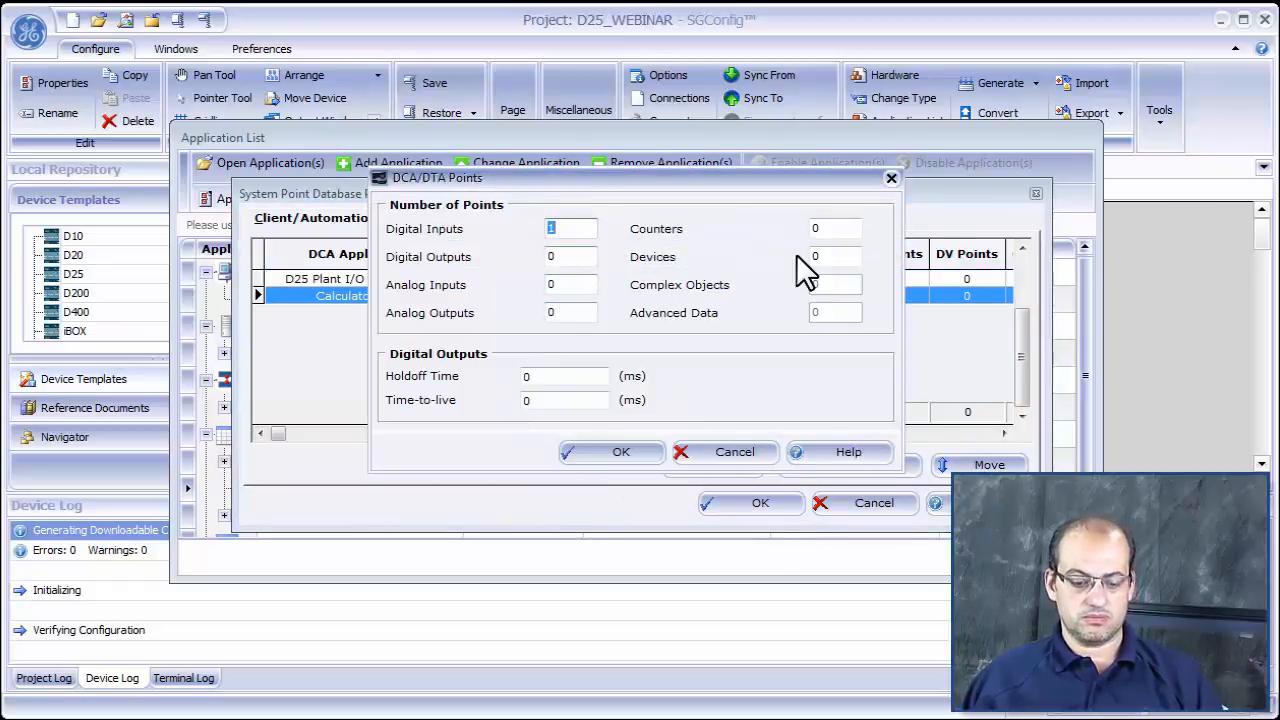
{"action": "left_click", "coordinate": [568, 288]}
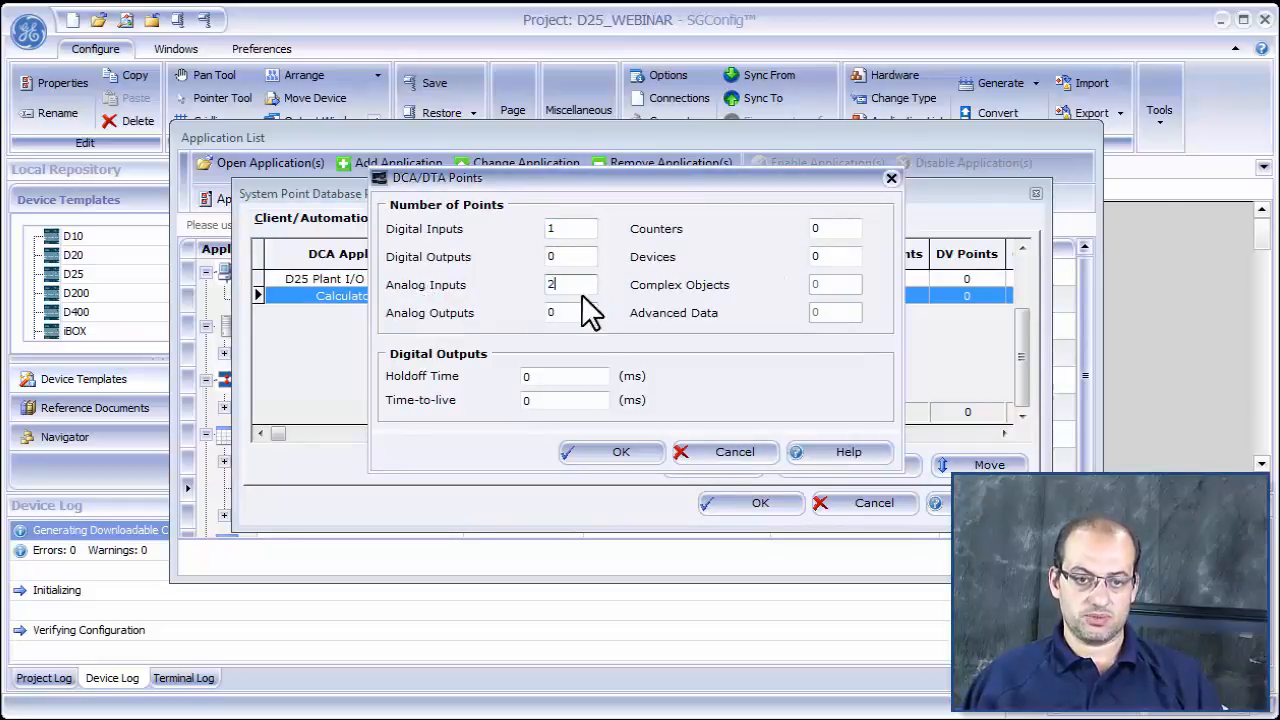
{"action": "left_click", "coordinate": [618, 453]}
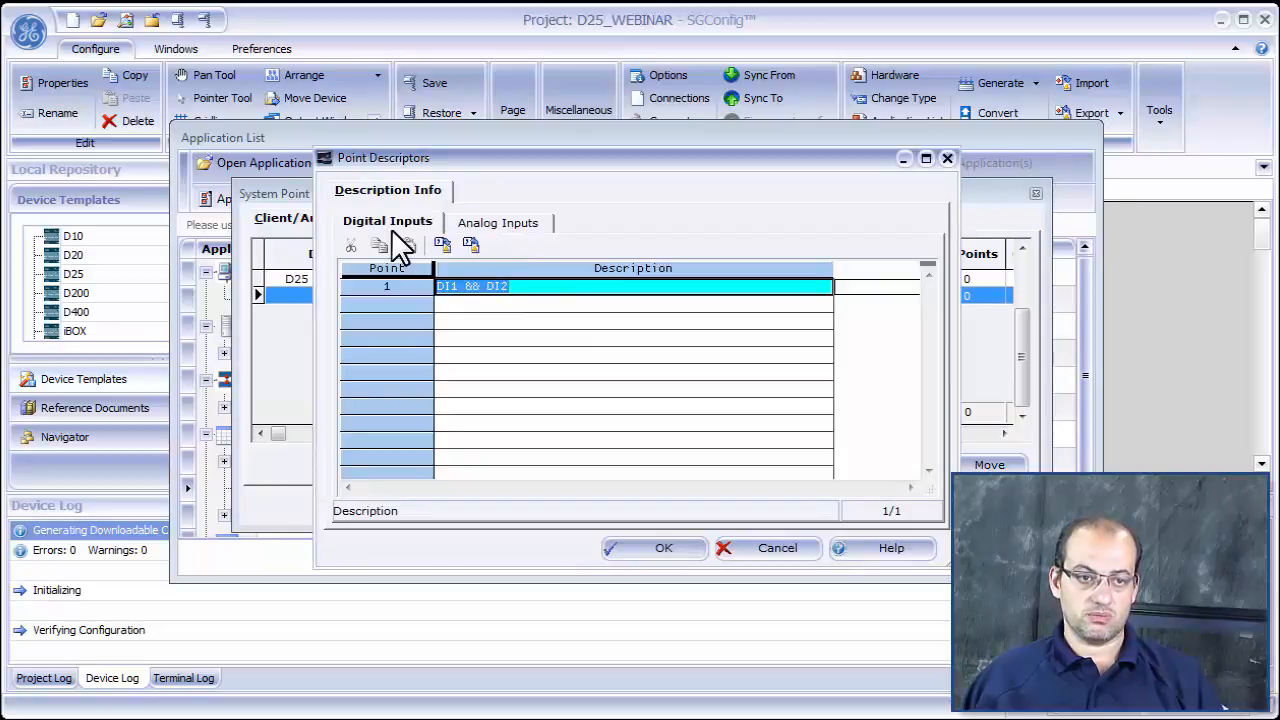
- Set the descriptor of the Calculator DTA's analog input point 1 to "DI1 + DI2"
{"action": "left_click", "coordinate": [516, 225]}
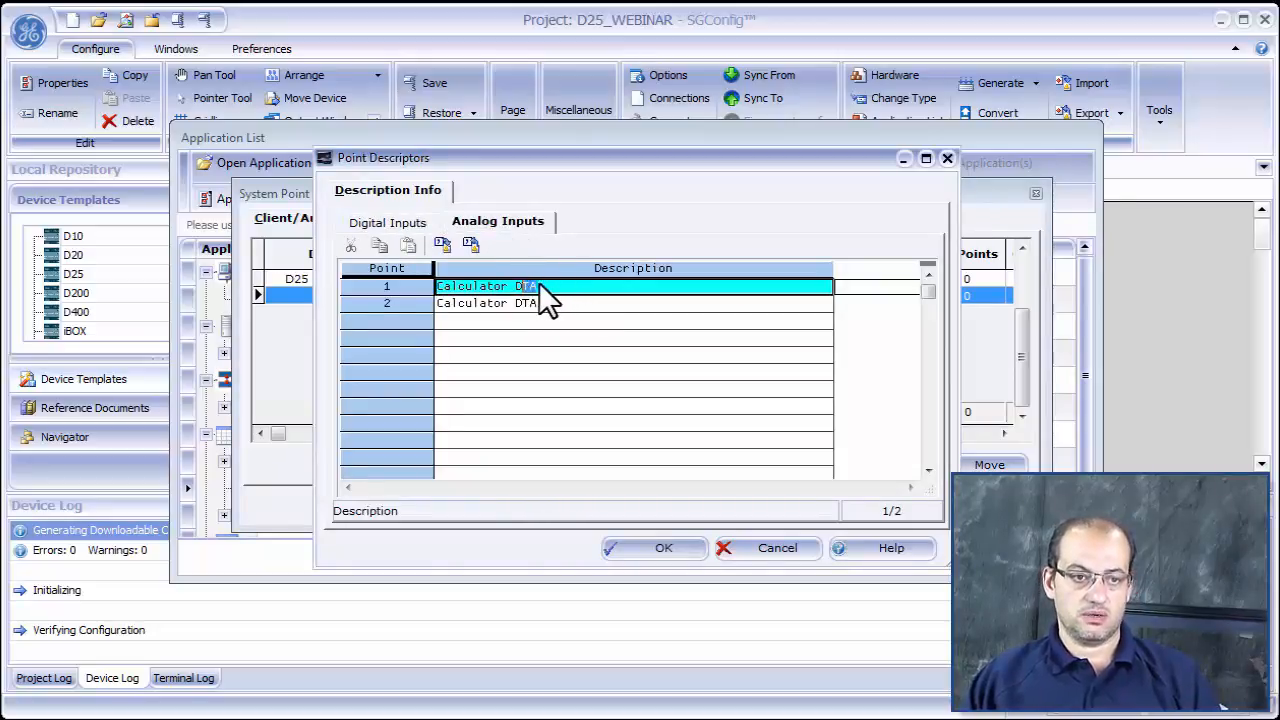
{"action": "left_click_drag", "start_coordinate": [539, 283], "coordinate": [393, 282]}
{"action": "key", "text": "BackSpace"}
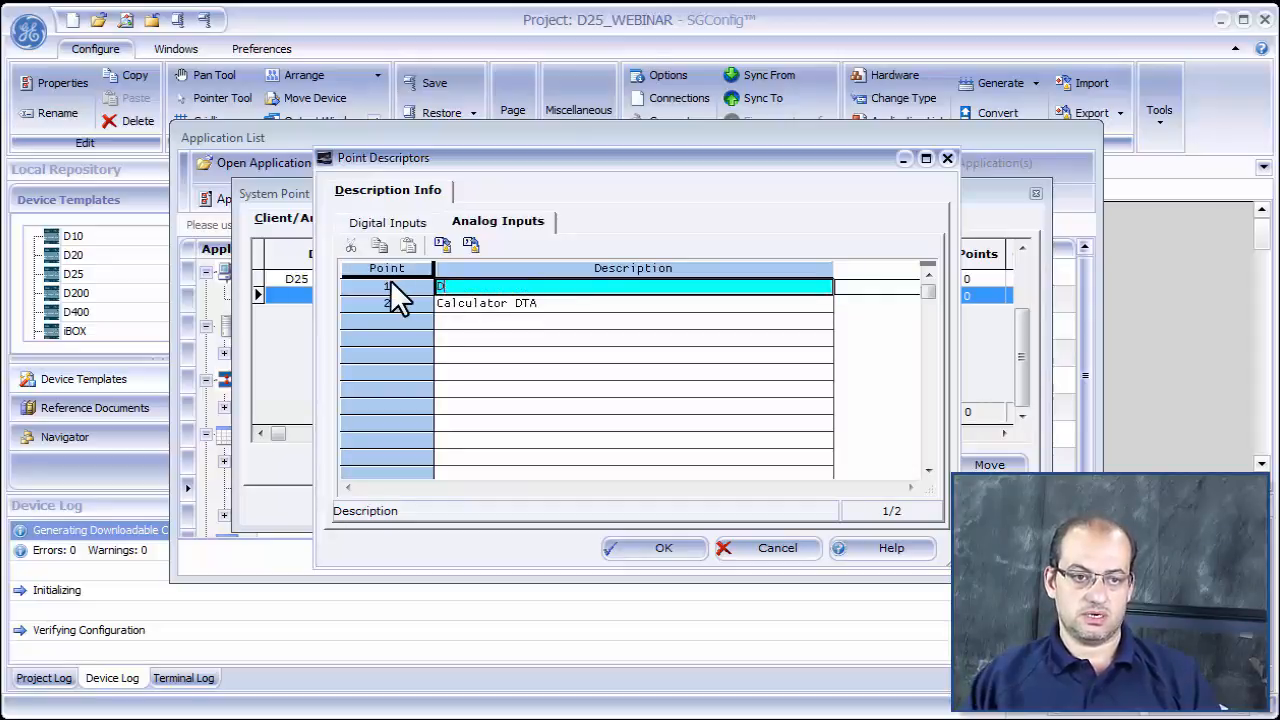
{"action": "type", "text": "DI1 +"}
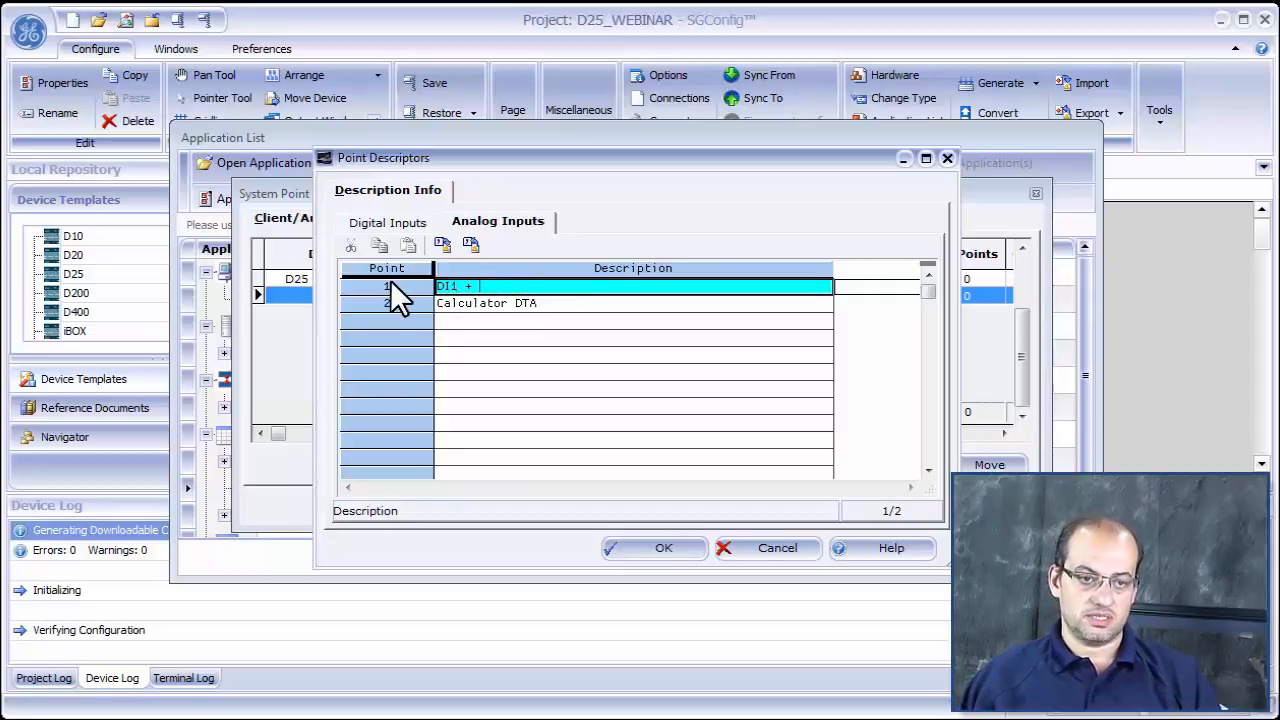
{"action": "type", "text": " DI2"}
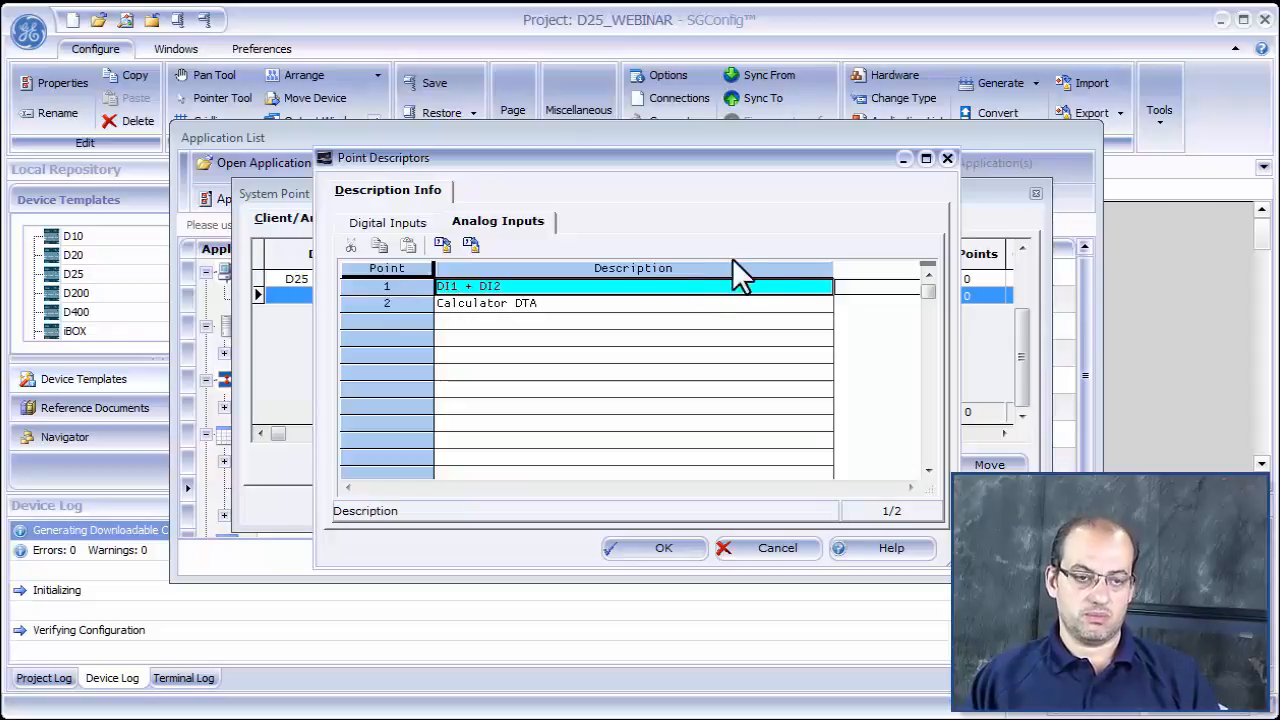
{"action": "key", "text": "Return"}
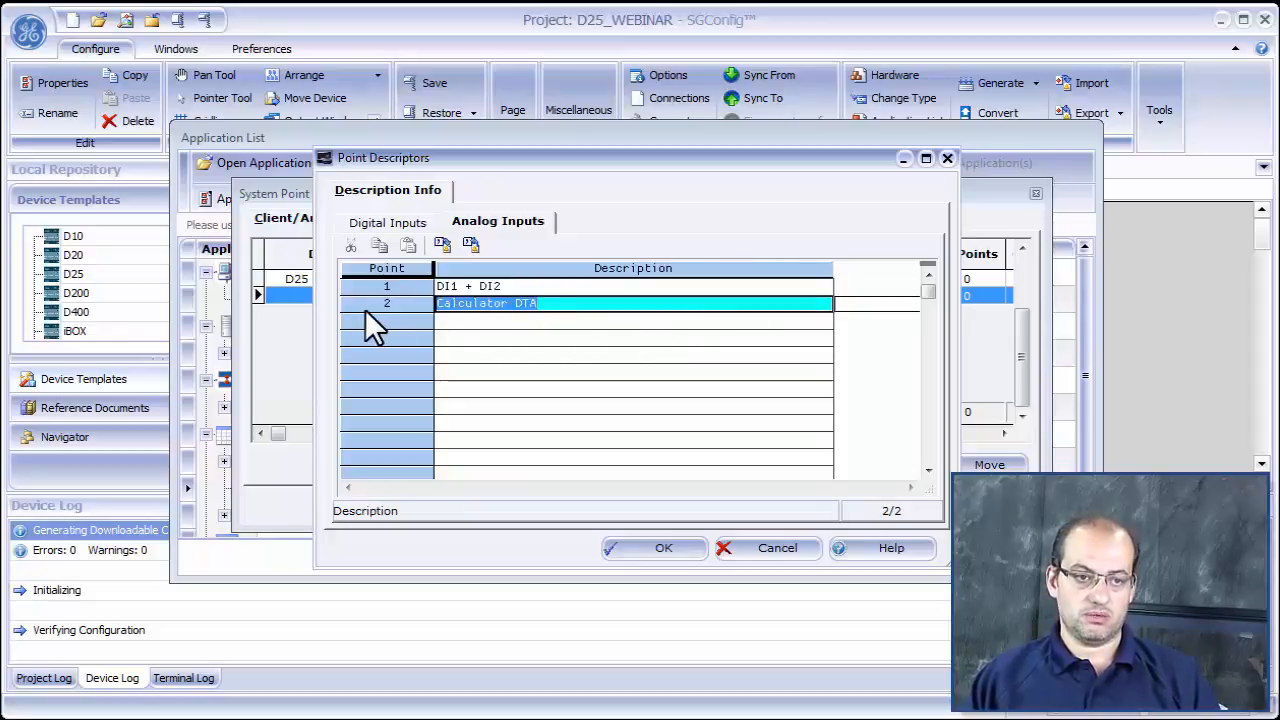
- Set the descriptor of analog input point 2 to "DI1 - DI2" and accept the System Point Database changes
{"action": "key", "text": "BackSpace"}
{"action": "type", "text": "DI1 "}
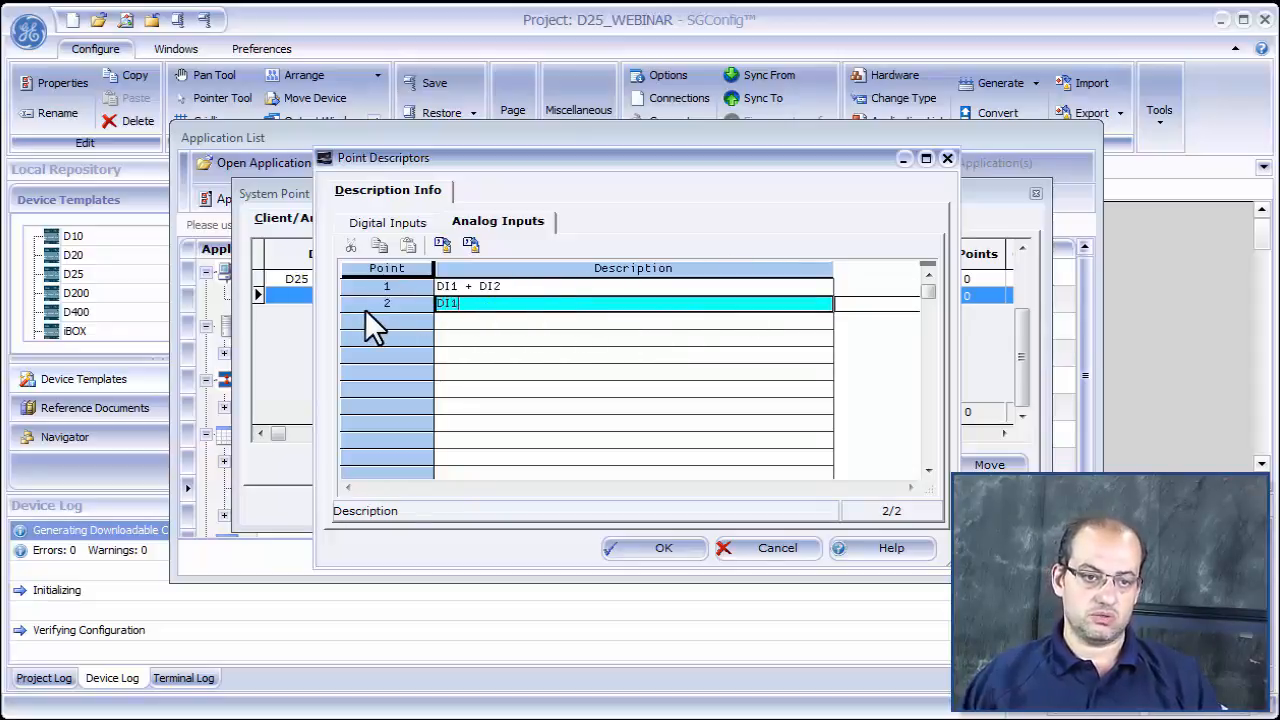
{"action": "type", "text": "- DI2"}
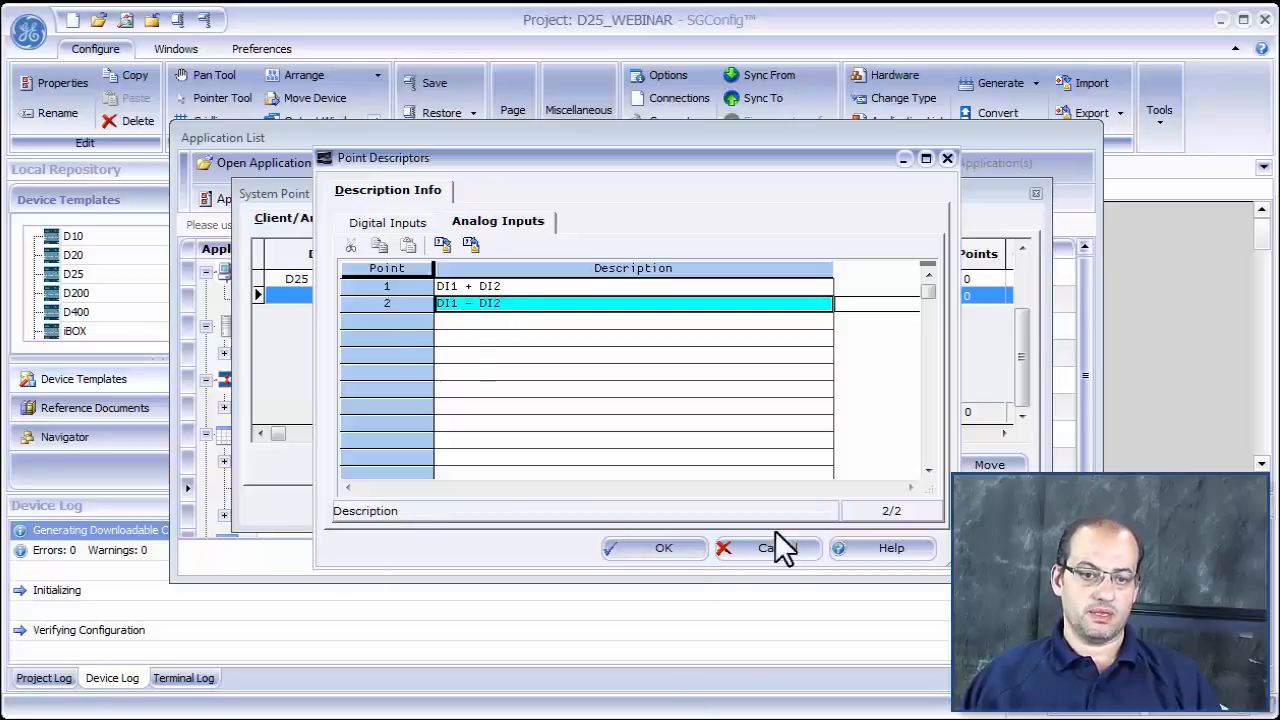
{"action": "left_click", "coordinate": [650, 555]}
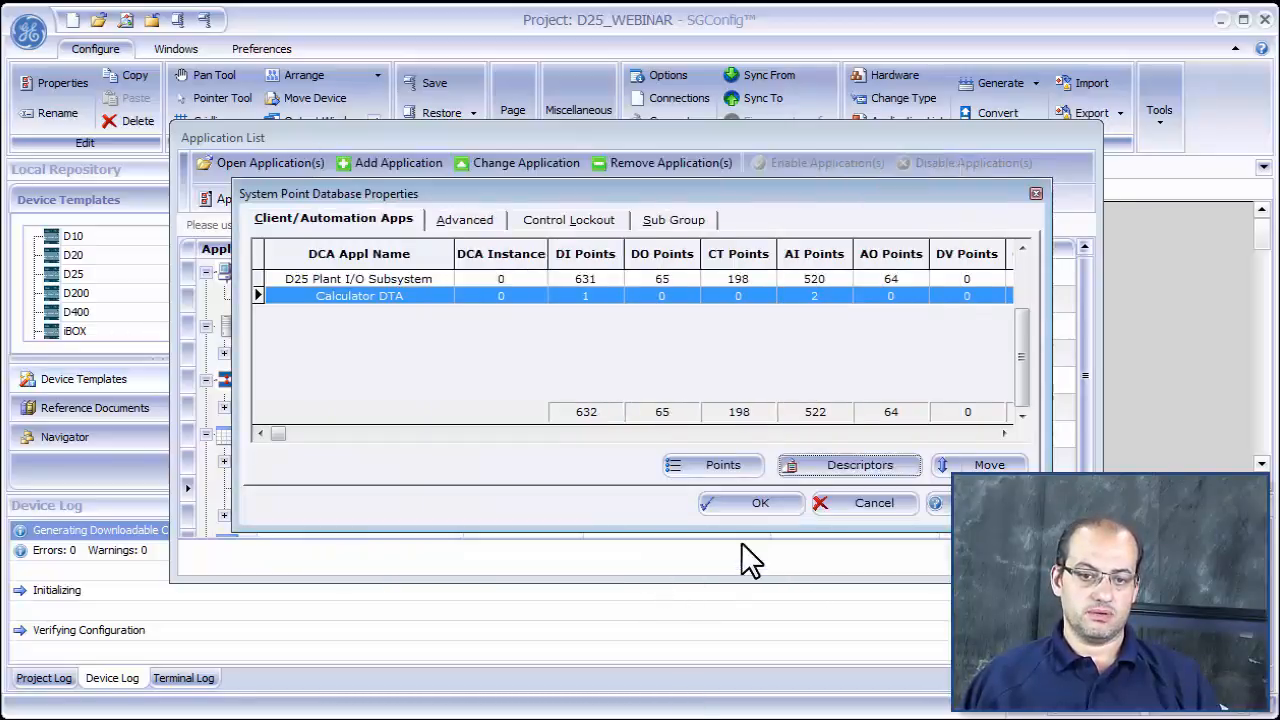
{"action": "left_click", "coordinate": [751, 501]}
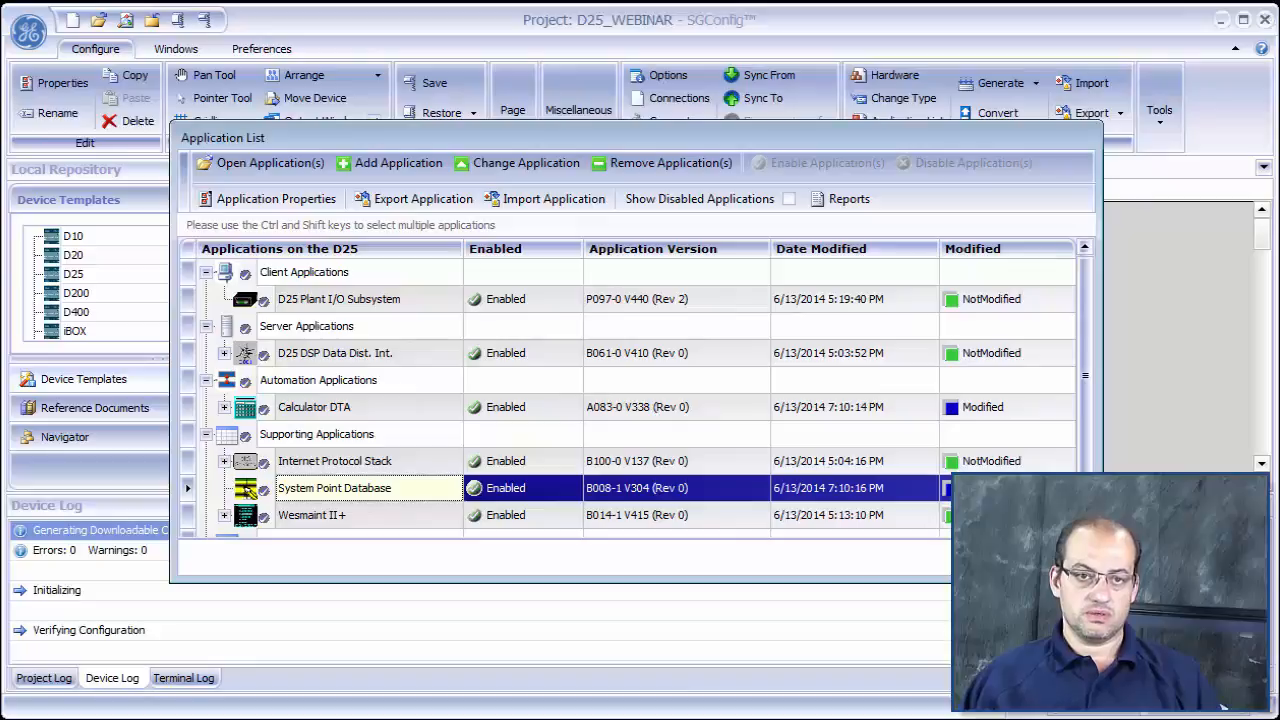
- Close the application list and generate the configuration for the D25_WEB device
{"action": "left_click", "coordinate": [1048, 561]}
{"action": "left_click", "coordinate": [794, 352]}
{"action": "left_click", "coordinate": [610, 290]}
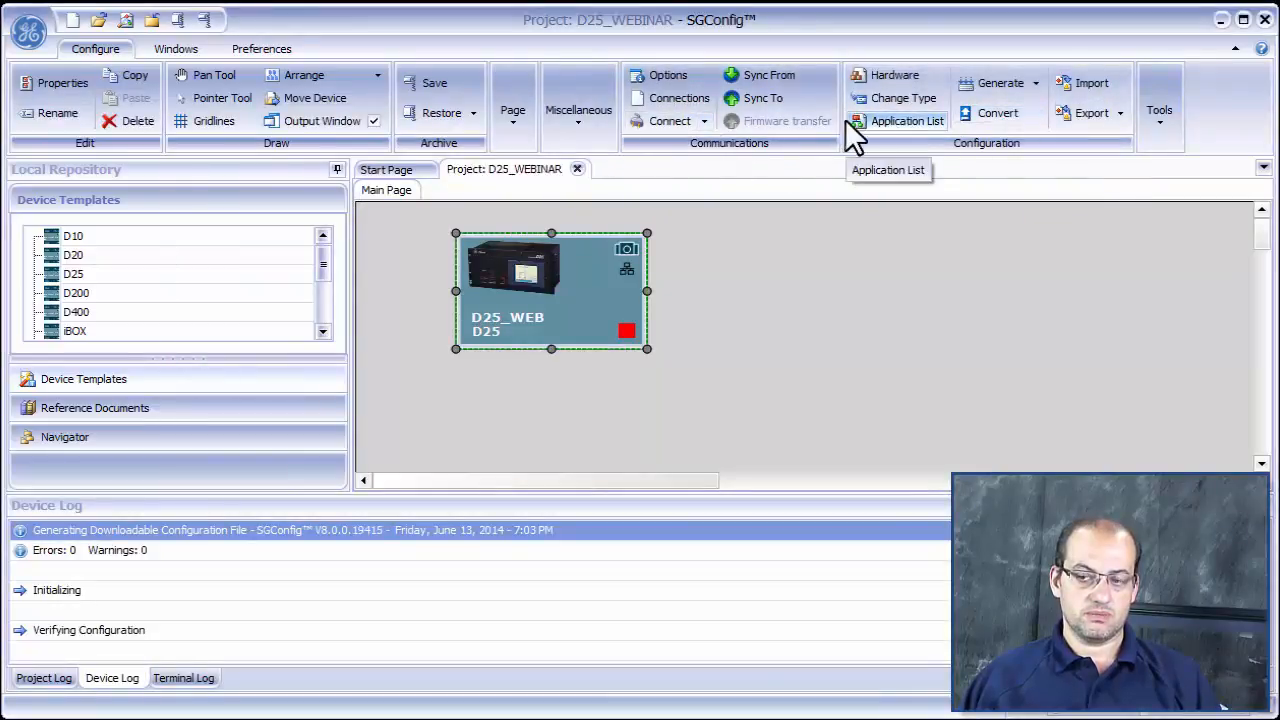
{"action": "left_click", "coordinate": [1003, 83]}
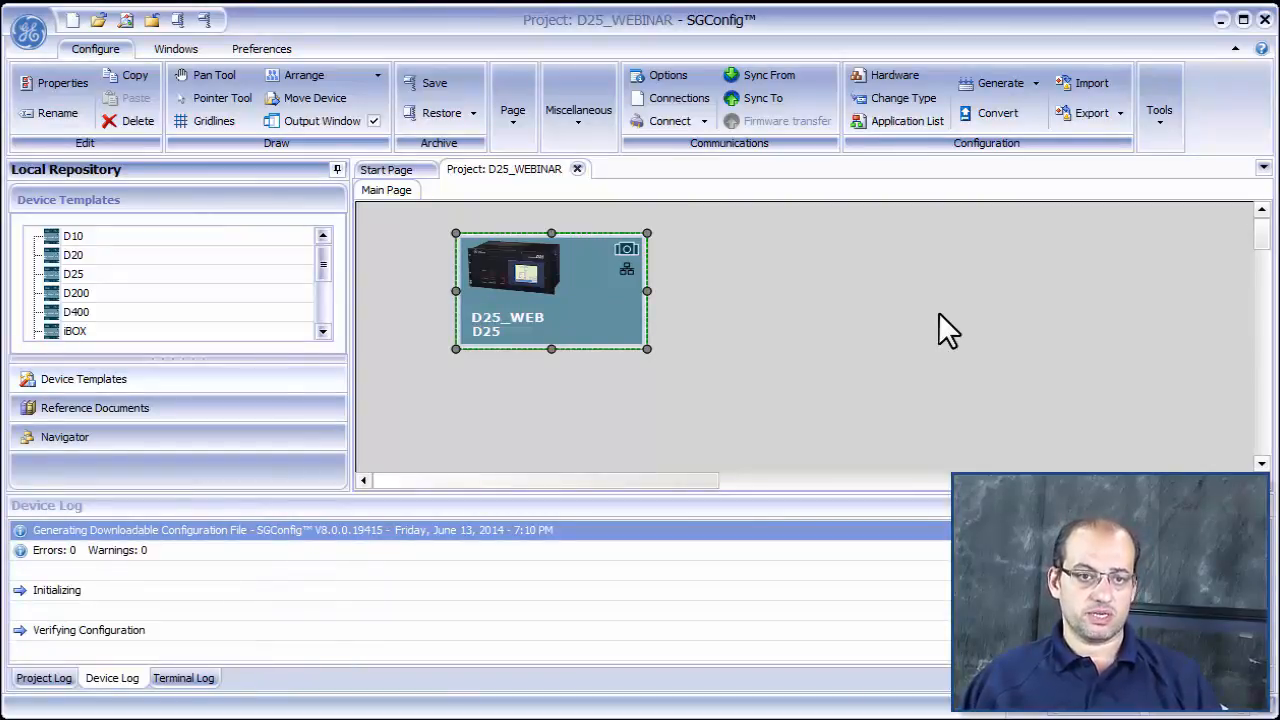
- Connect a terminal session to the D25_WEB device and close its Digital Input Display windows
{"action": "left_click", "coordinate": [672, 122]}
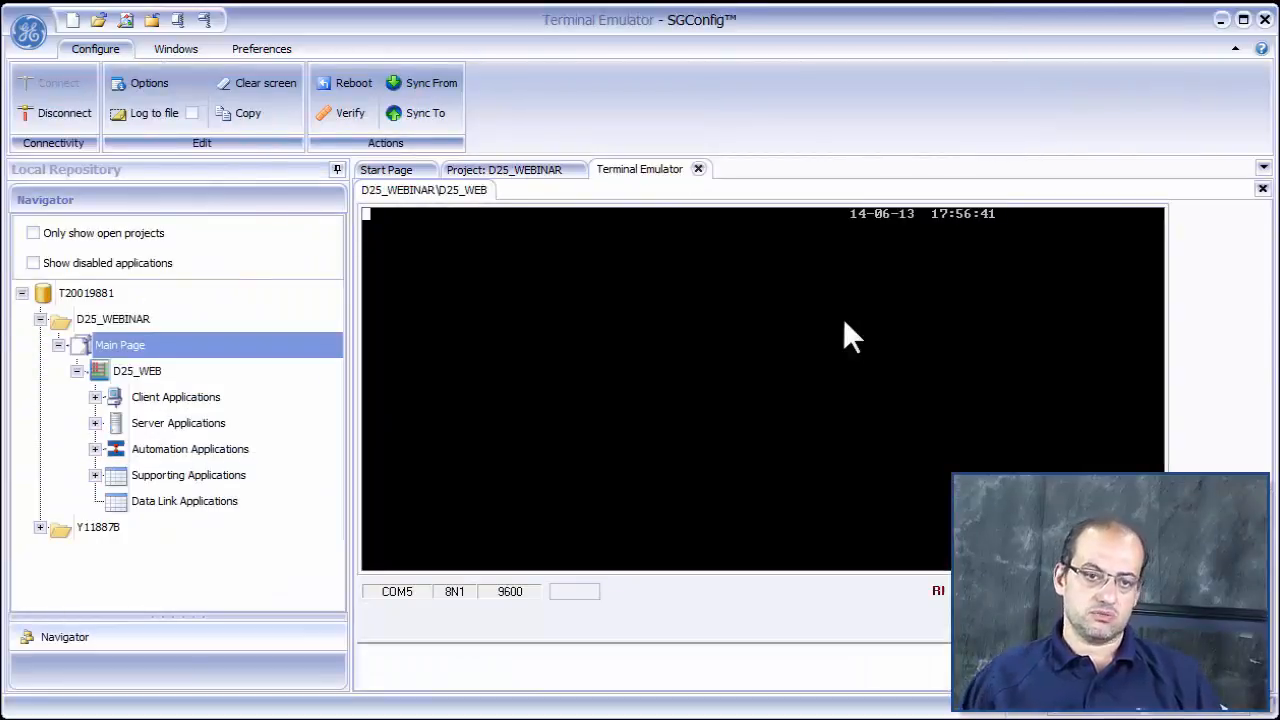
{"action": "key", "text": "r"}
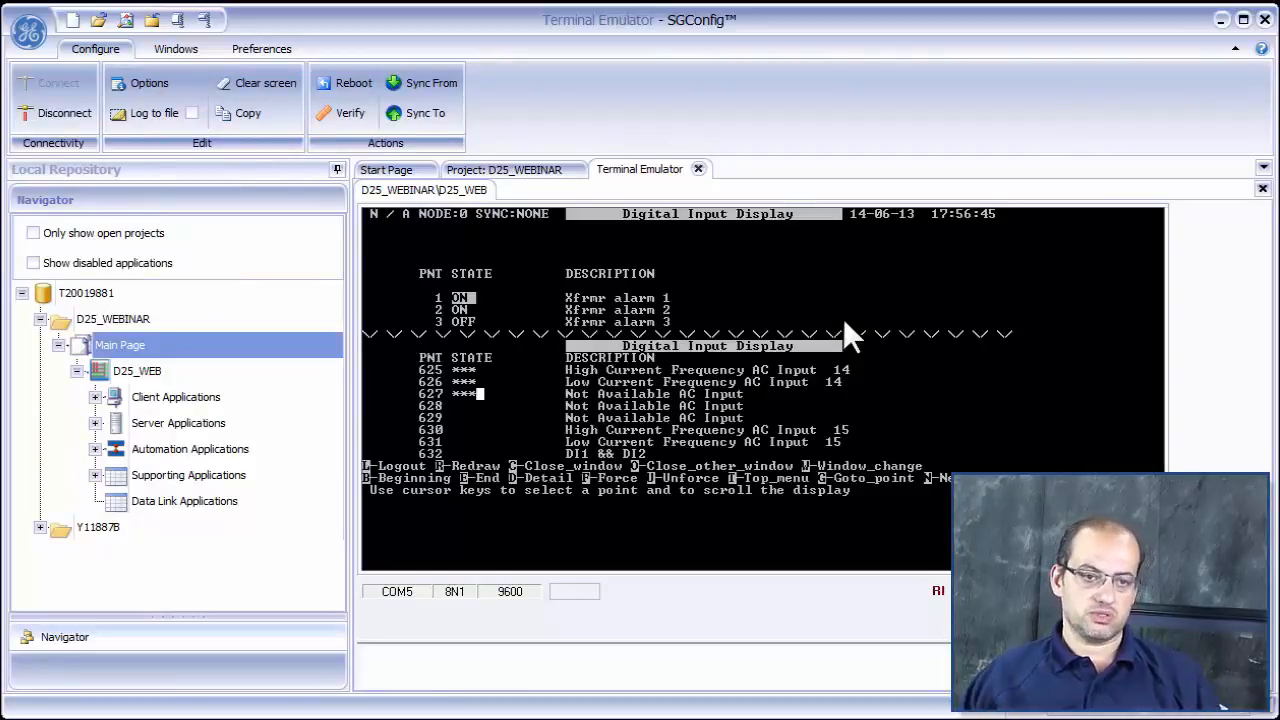
{"action": "key", "text": "o"}
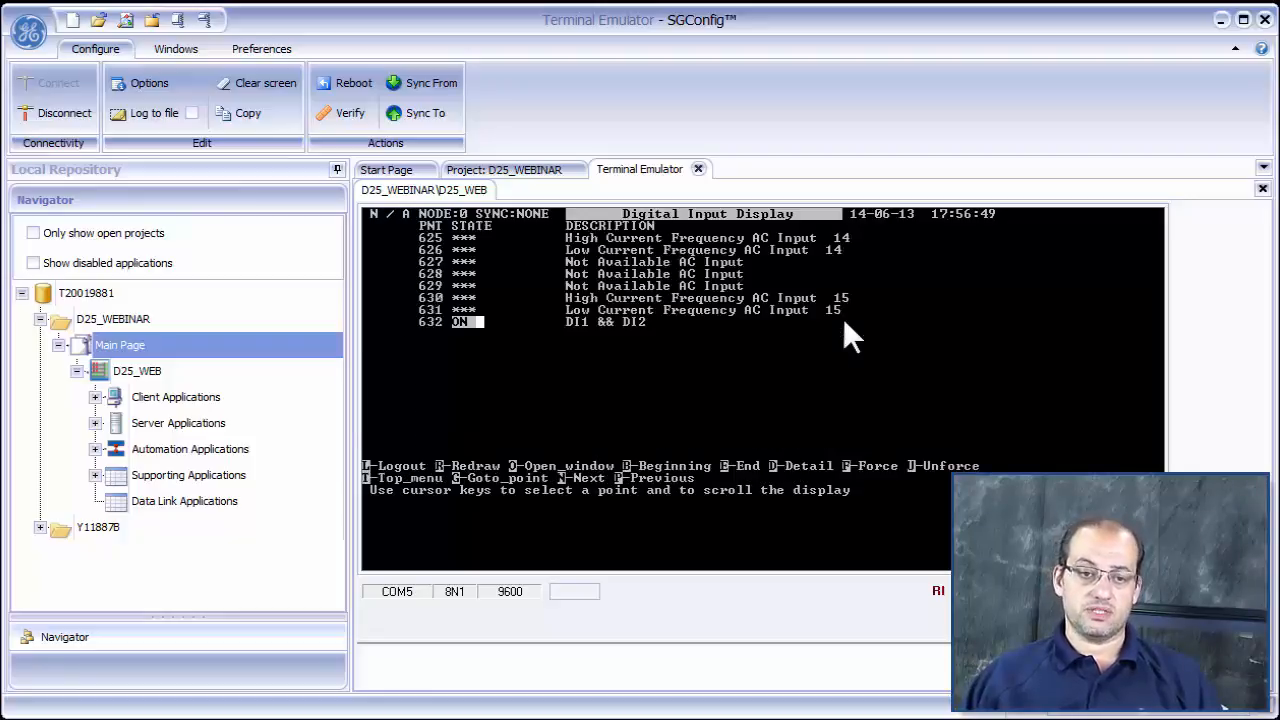
{"action": "key", "text": "p"}
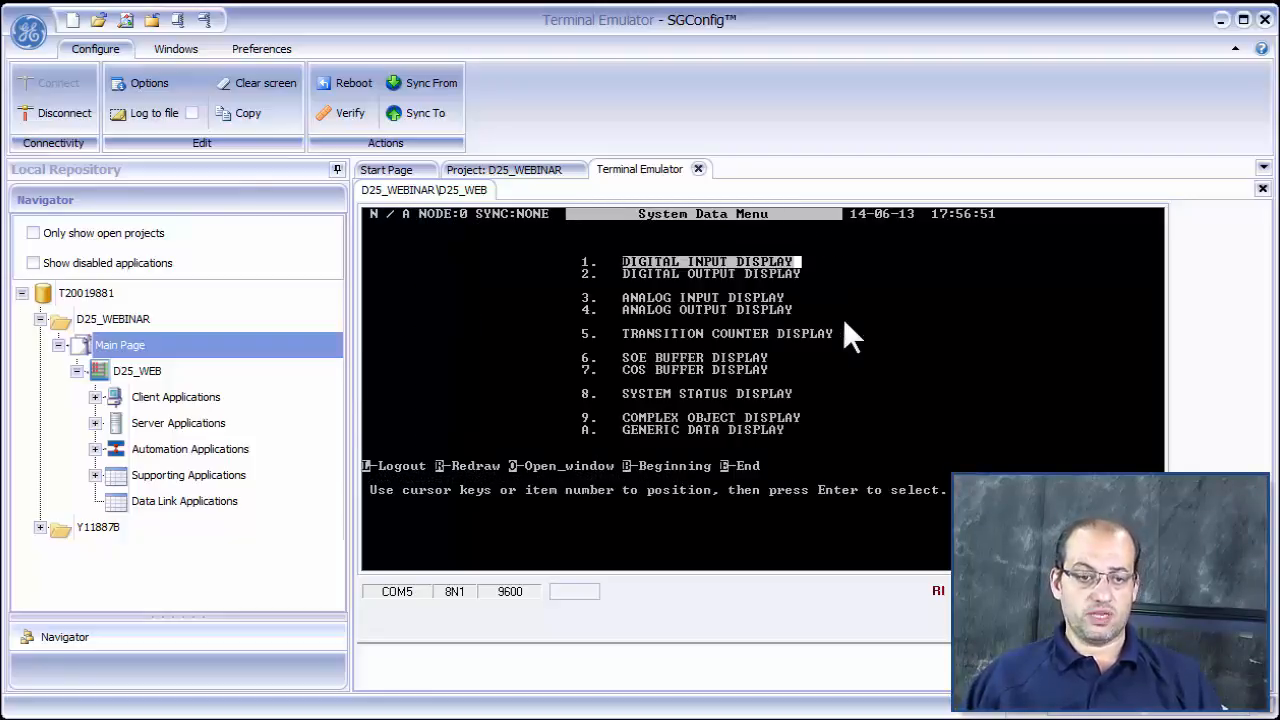
- Start the 68K Monitor from the device's System Functions
{"action": "key", "text": "Escape"}
{"action": "key", "text": "2"}
{"action": "key", "text": "Return"}
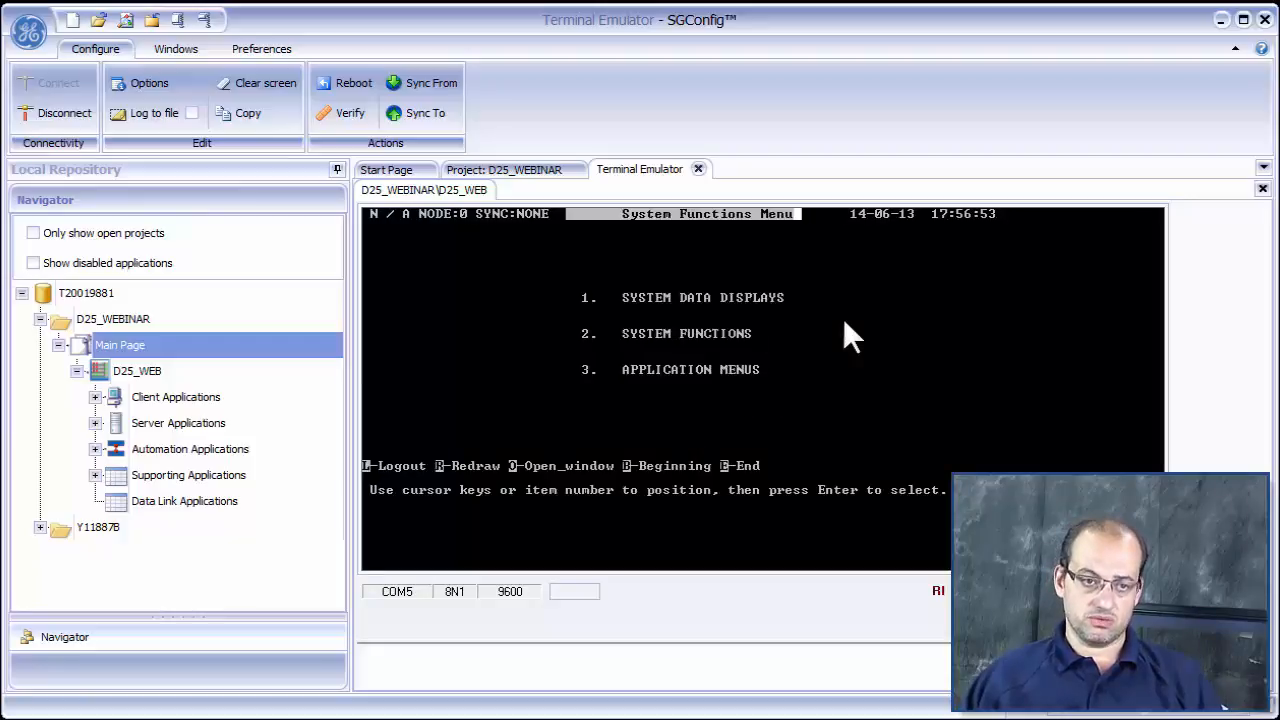
{"action": "key", "text": "Down"}
{"action": "key", "text": "Down"}
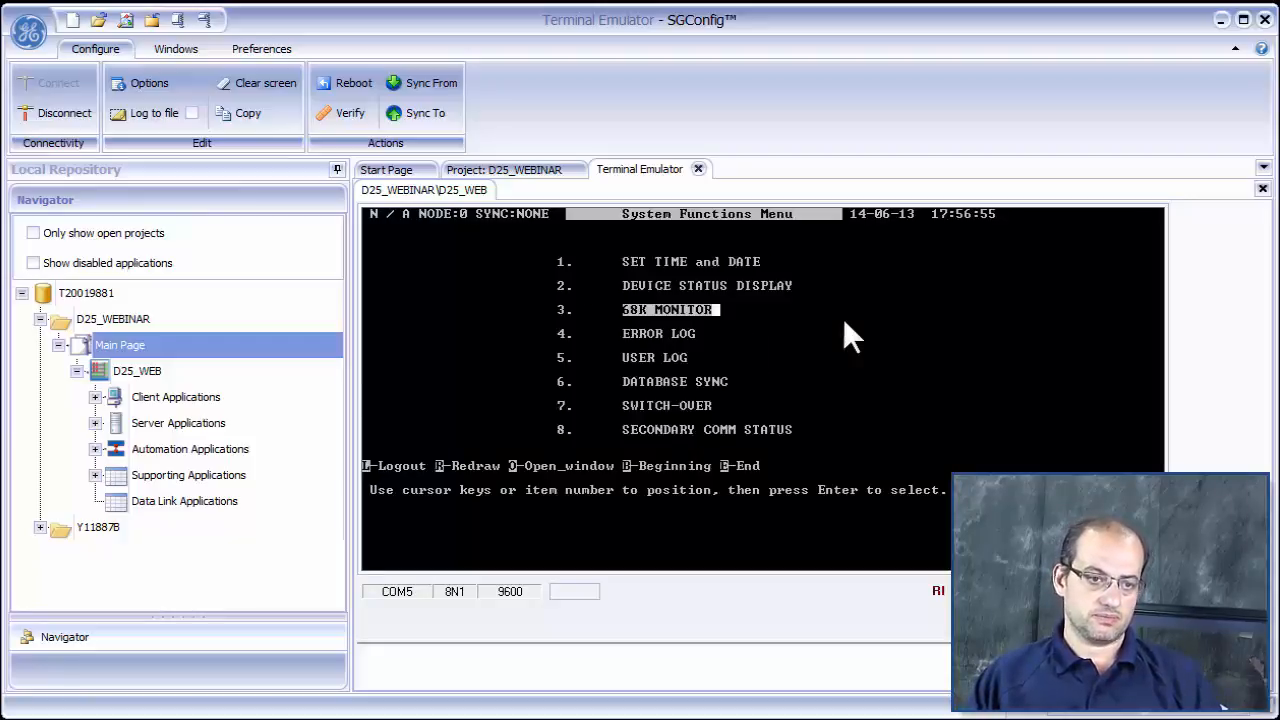
{"action": "key", "text": "Return"}
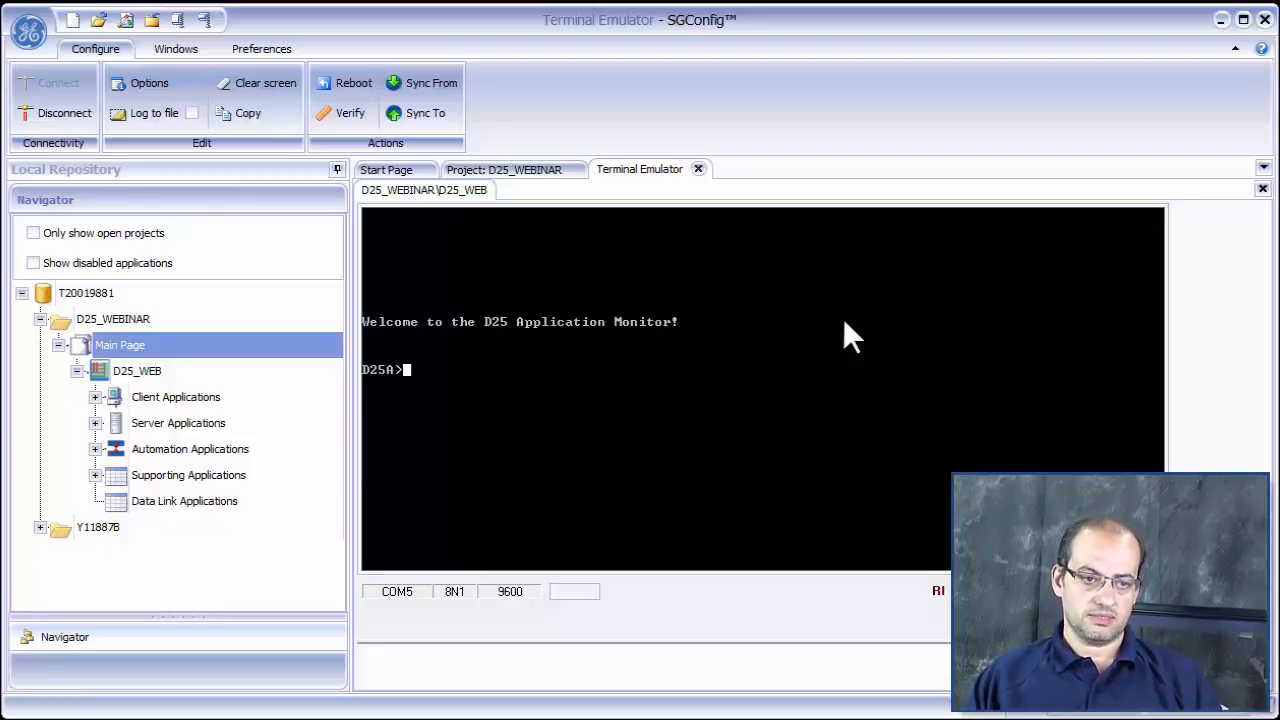
- At the D25A prompt, run the command "sp" and change the device's port speed with "baud 38400"
{"action": "type", "text": "s"}
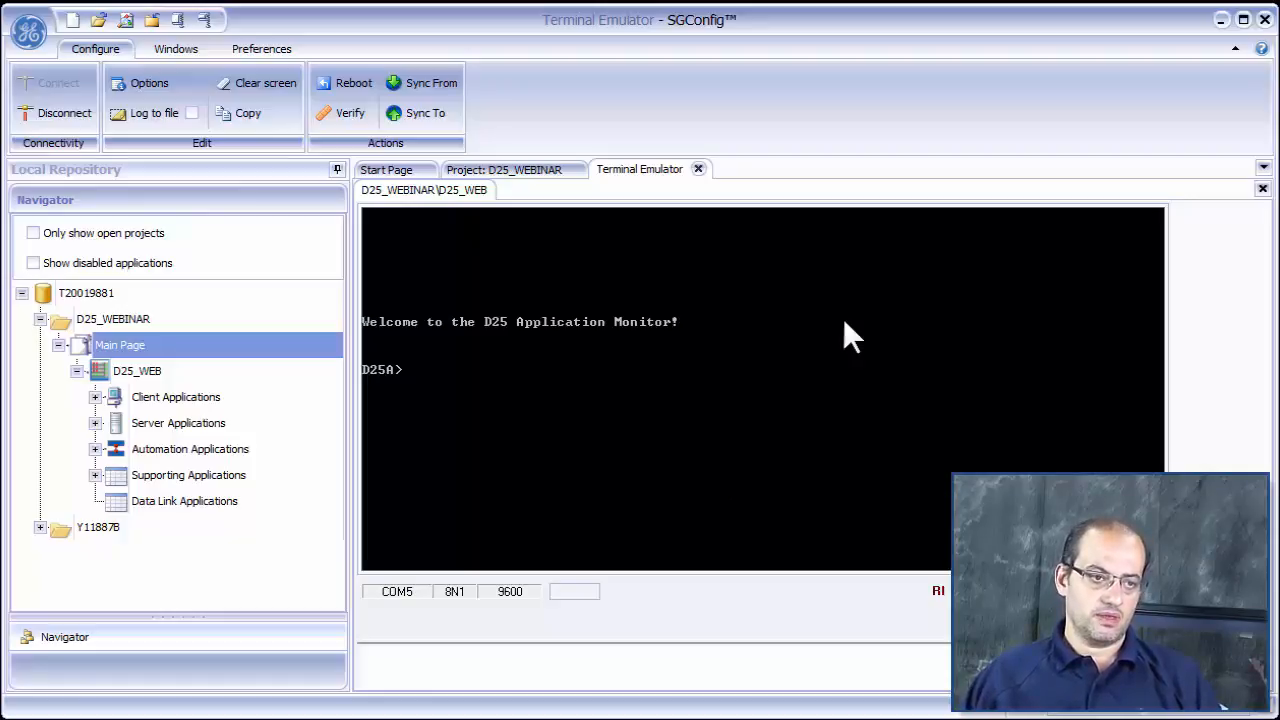
{"action": "type", "text": "p"}
{"action": "key", "text": "Return"}
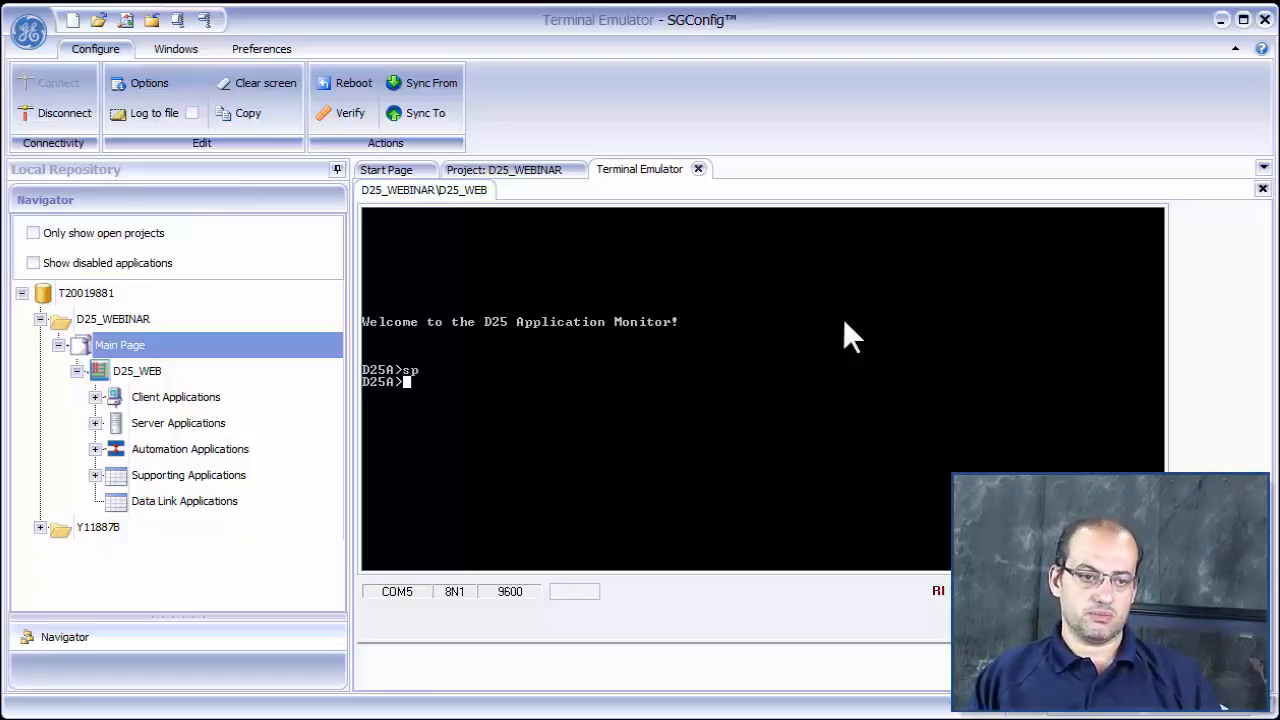
{"action": "type", "text": "b"}
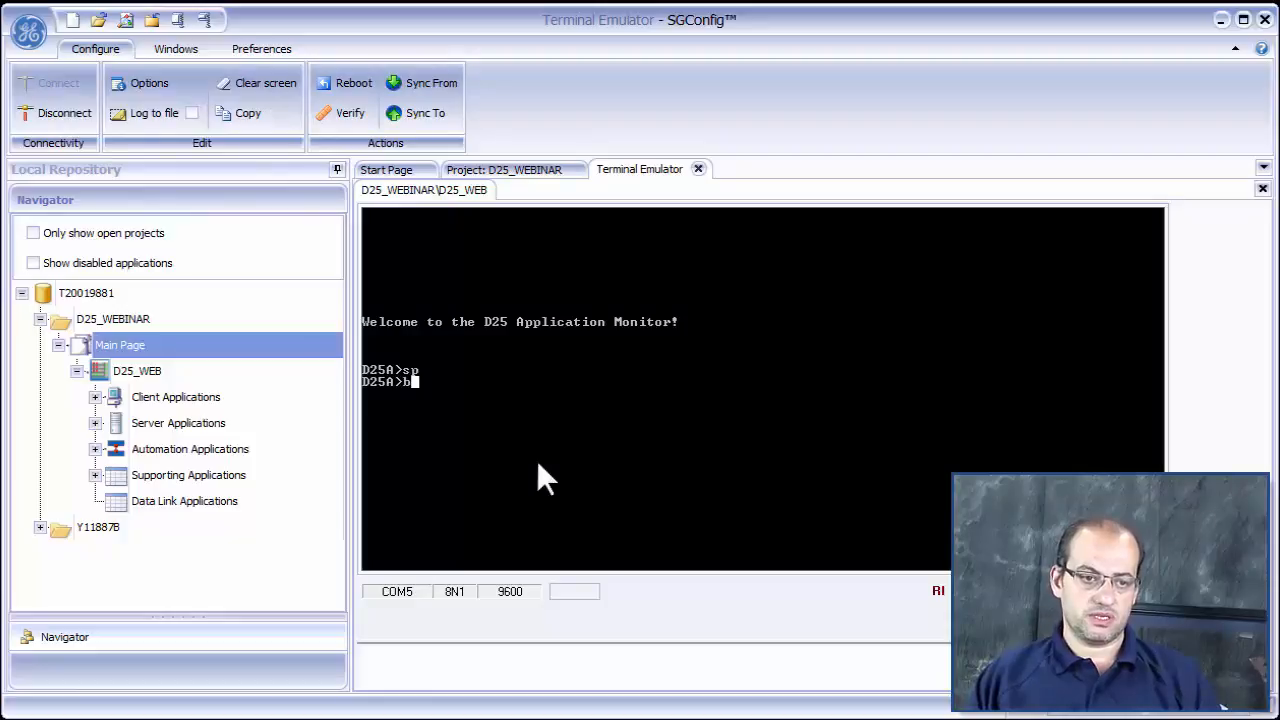
{"action": "type", "text": "aud 38"}
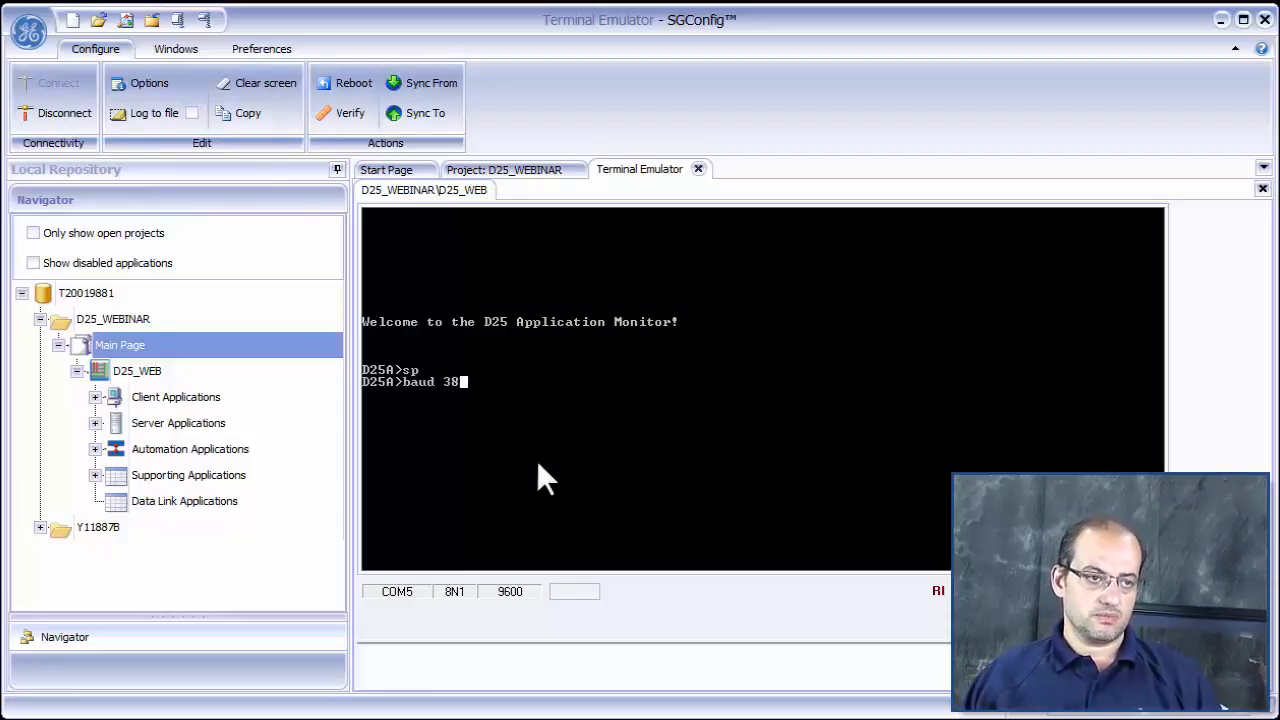
{"action": "type", "text": "400"}
{"action": "key", "text": "Return"}
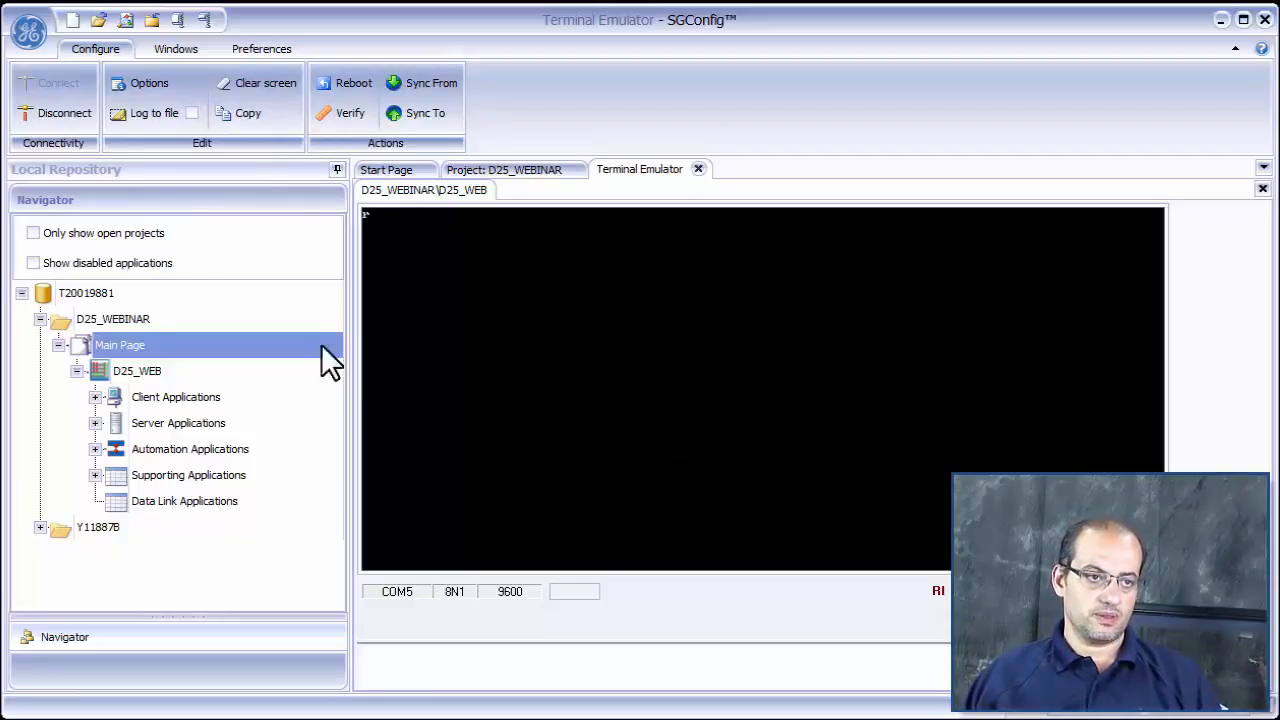
- Disconnect the terminal, set its port baud rate to 38400, and reconnect to the D25A prompt
{"action": "left_click", "coordinate": [62, 113]}
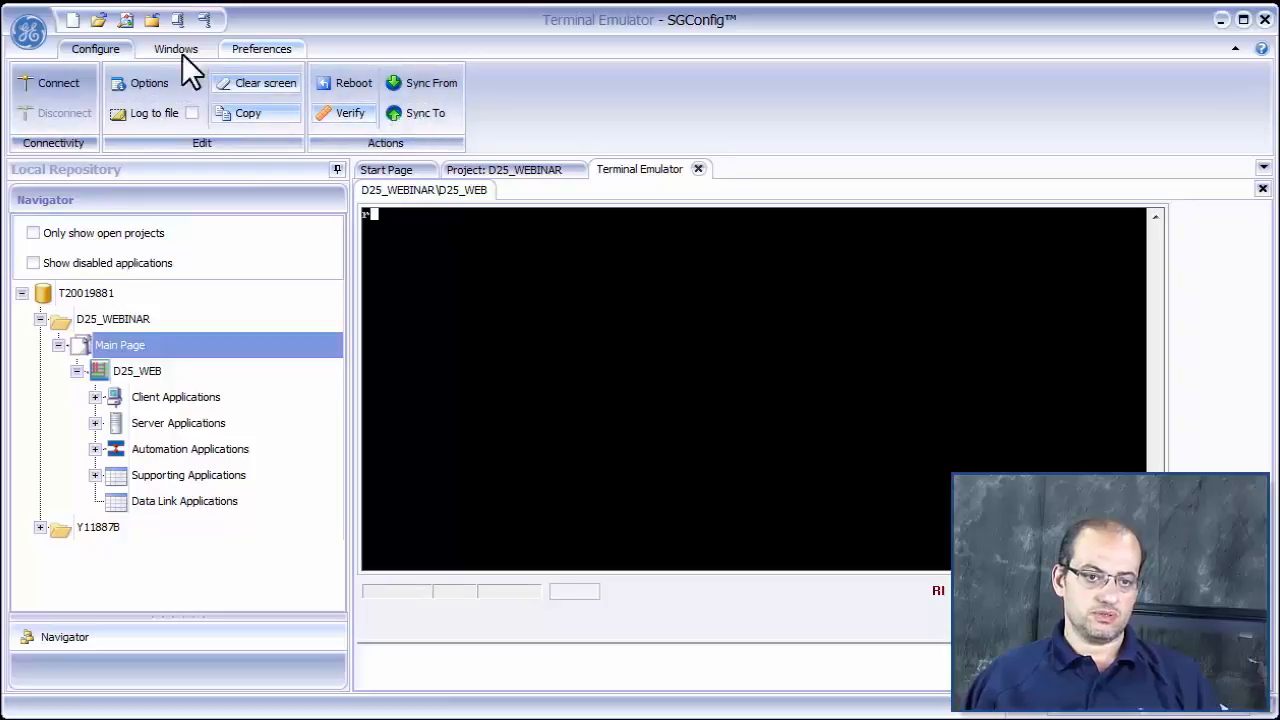
{"action": "left_click", "coordinate": [150, 84]}
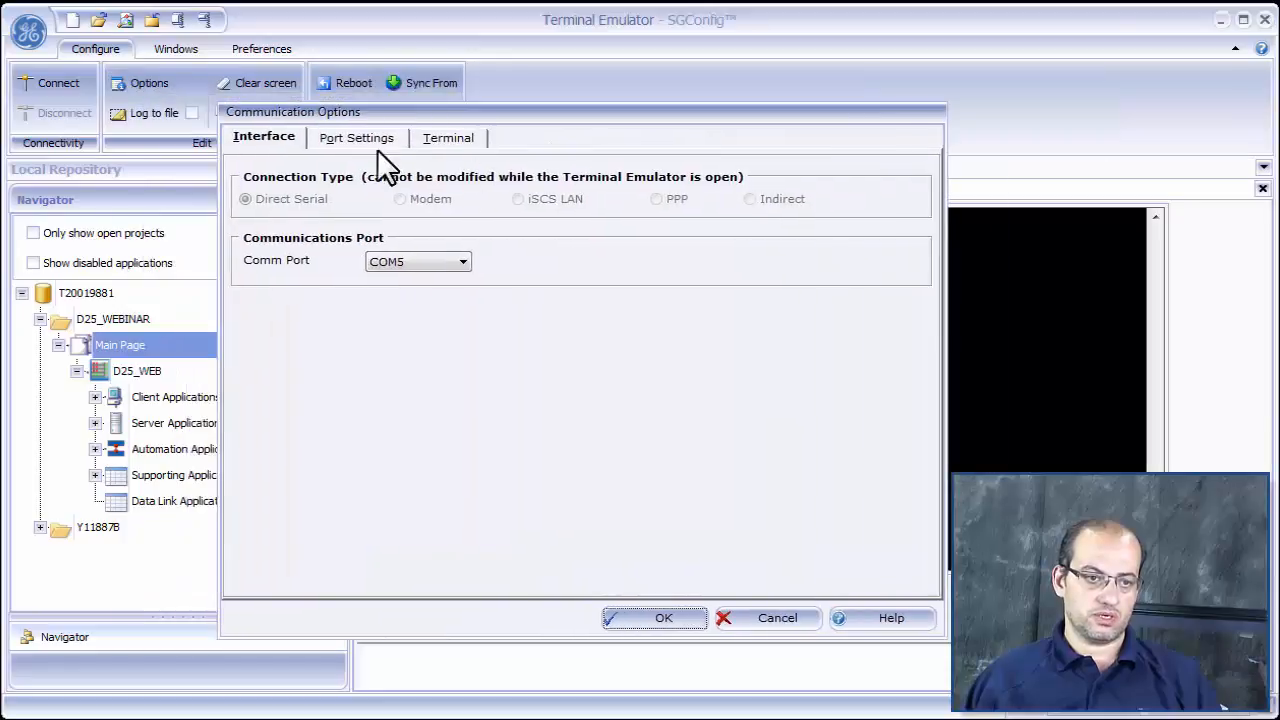
{"action": "left_click", "coordinate": [360, 140]}
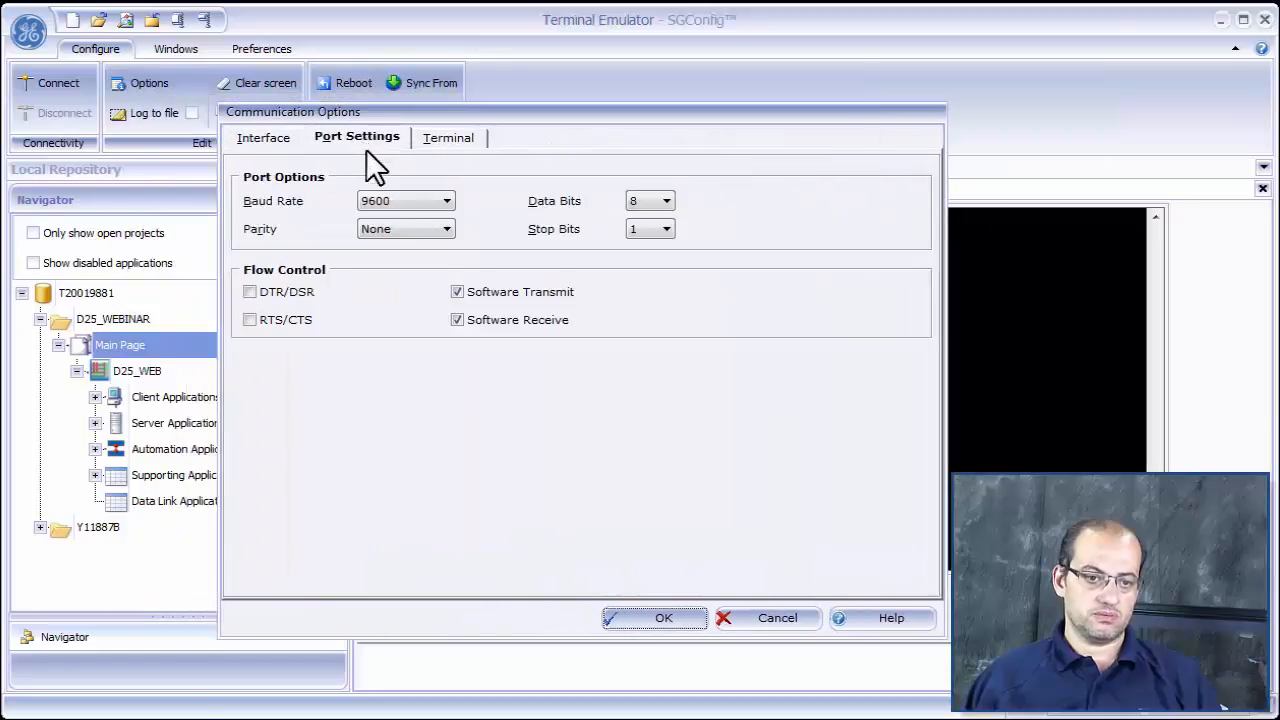
{"action": "left_click", "coordinate": [425, 200]}
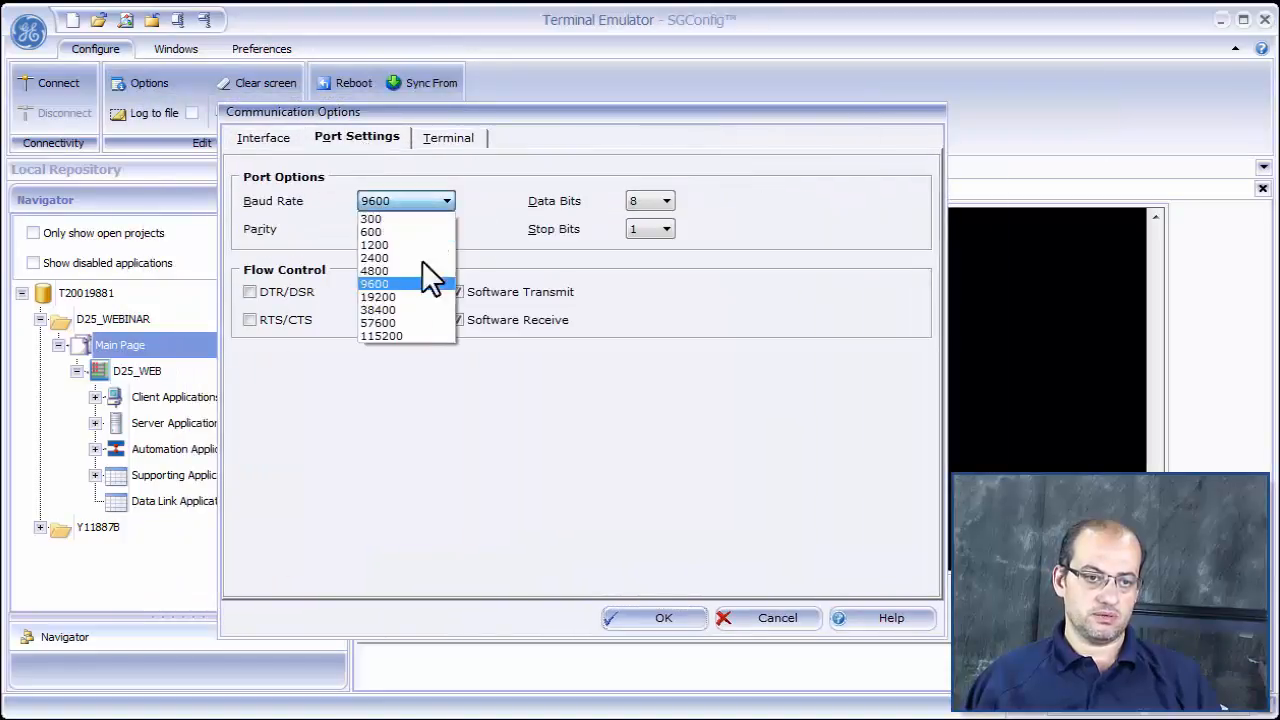
{"action": "left_click", "coordinate": [398, 312]}
{"action": "left_click", "coordinate": [662, 620]}
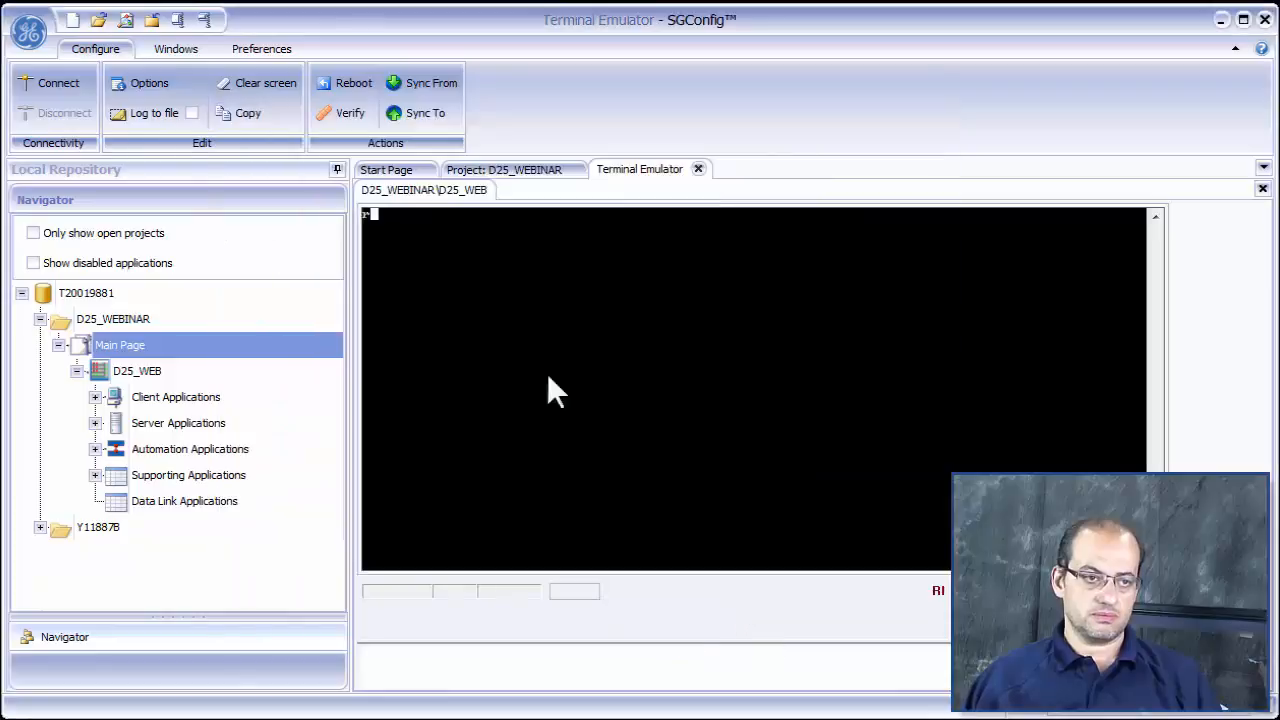
{"action": "left_click", "coordinate": [33, 83]}
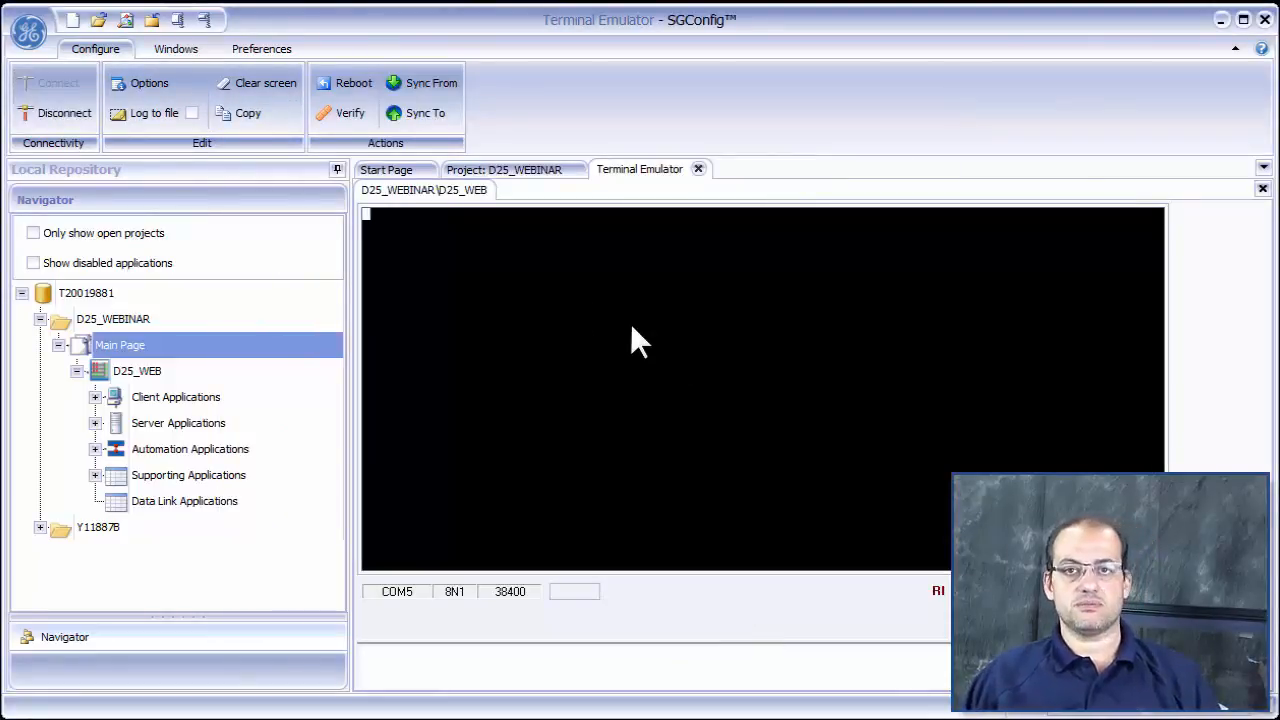
{"action": "key", "text": "Return"}
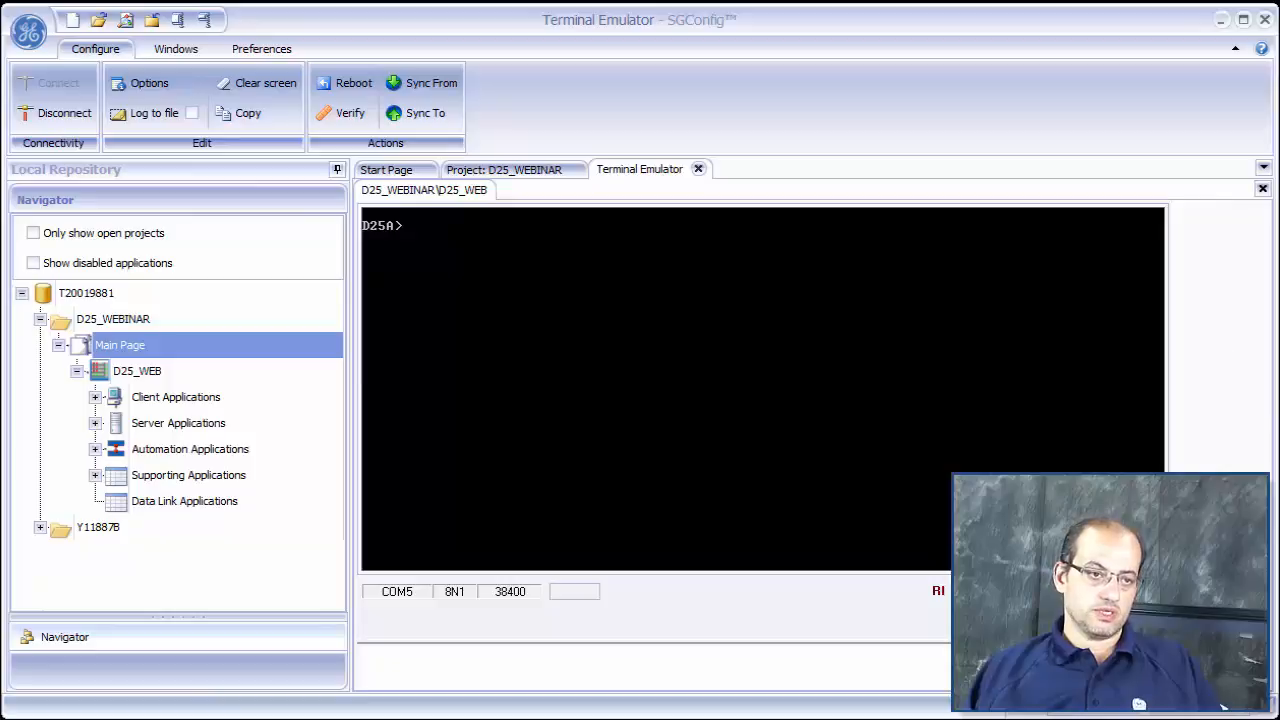
- Restart the D25 with the "boot" command and reconnect the terminal with its baud rate set to 9600
{"action": "left_click", "coordinate": [622, 359]}
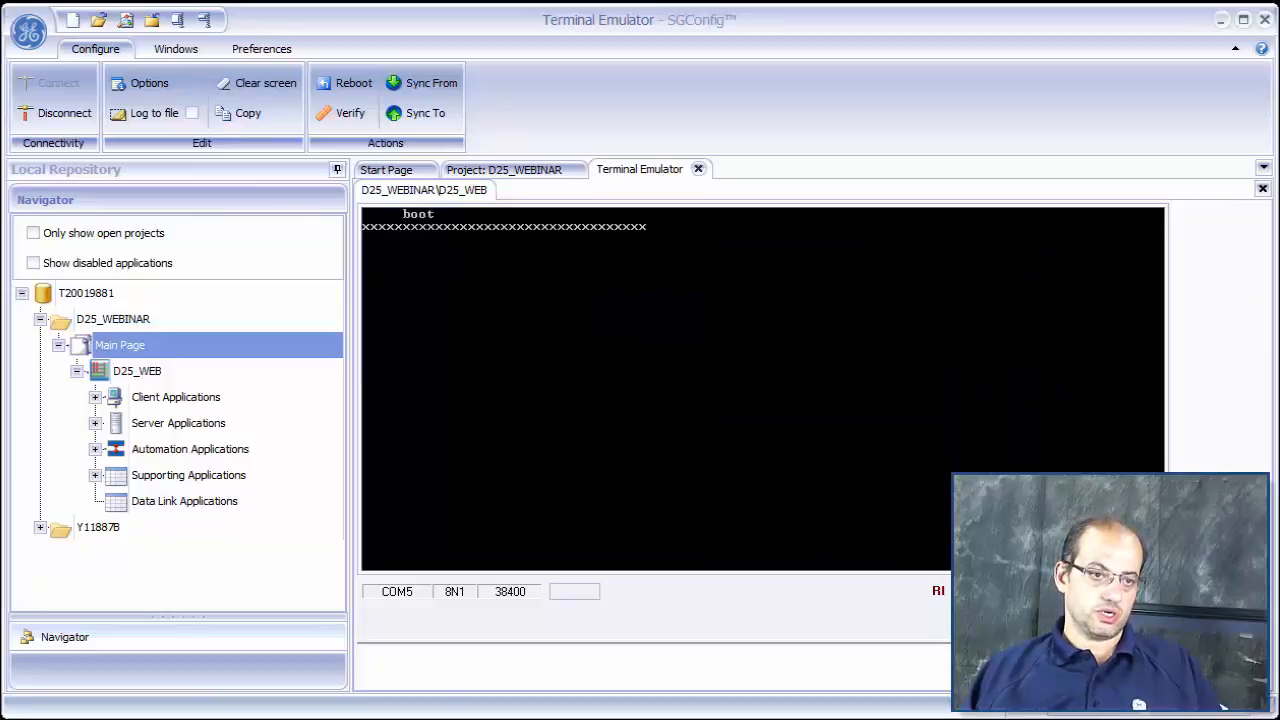
{"action": "left_click", "coordinate": [58, 112]}
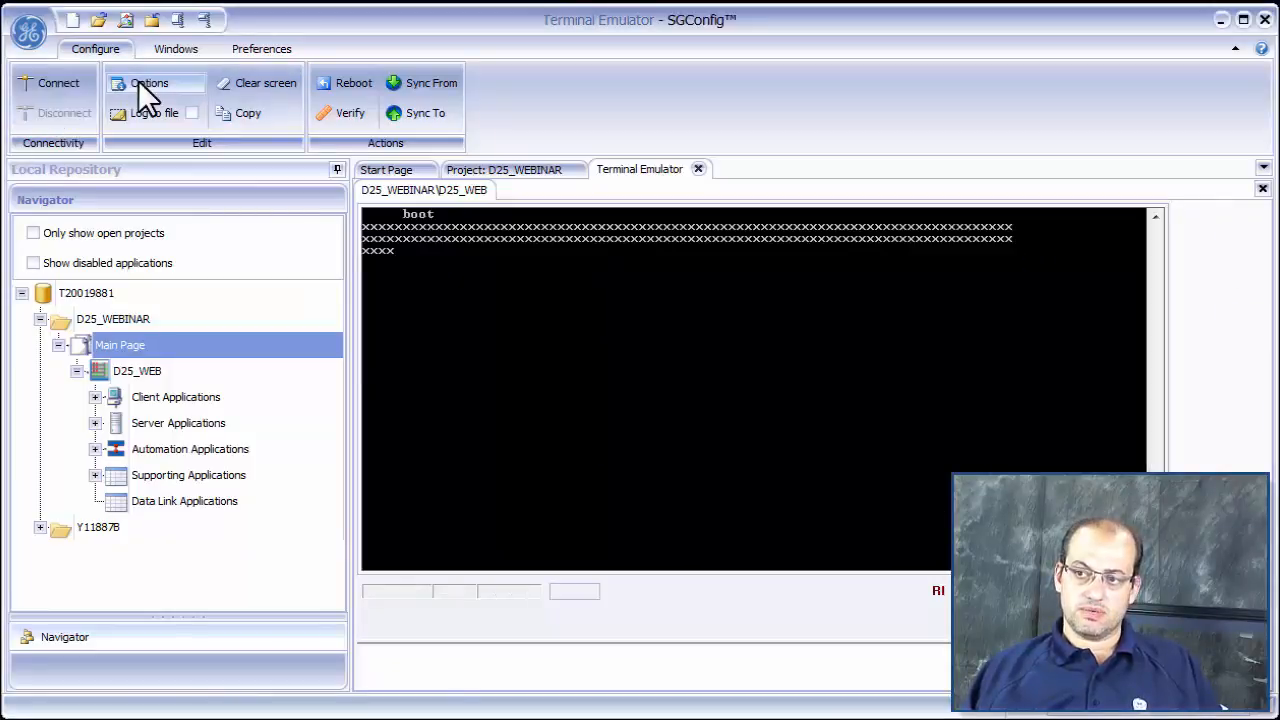
{"action": "left_click", "coordinate": [145, 84]}
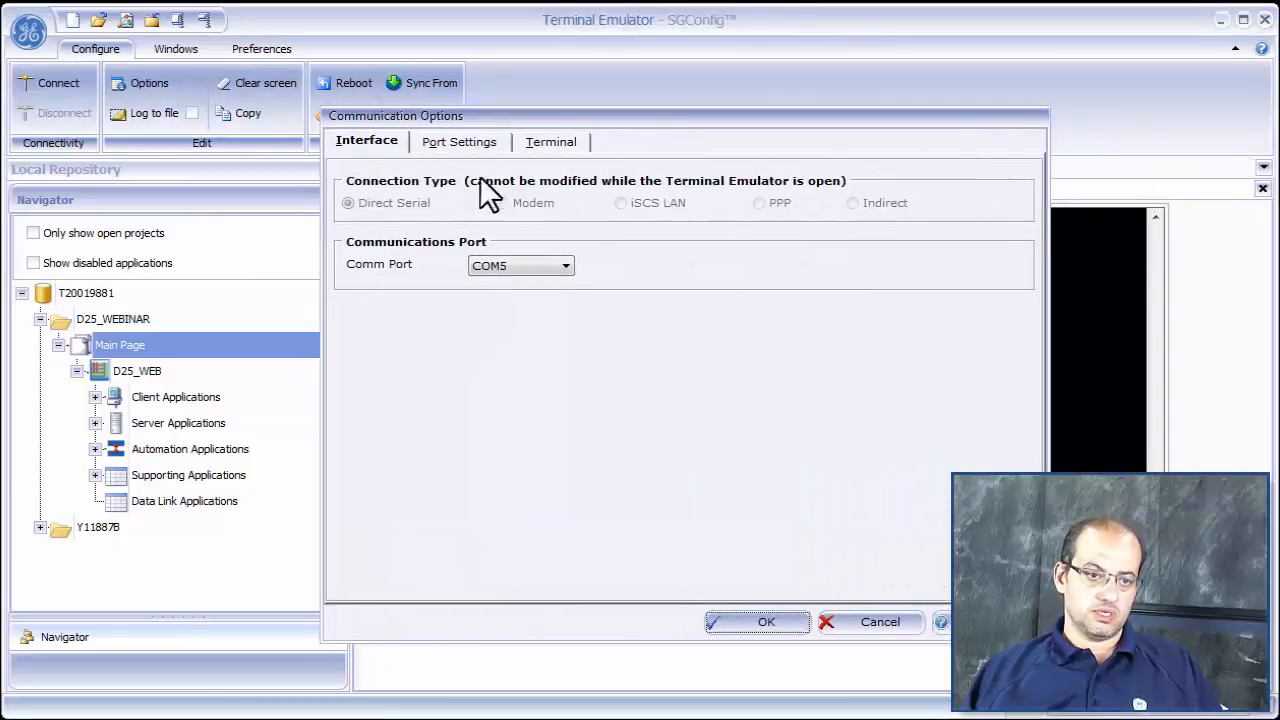
{"action": "left_click", "coordinate": [479, 148]}
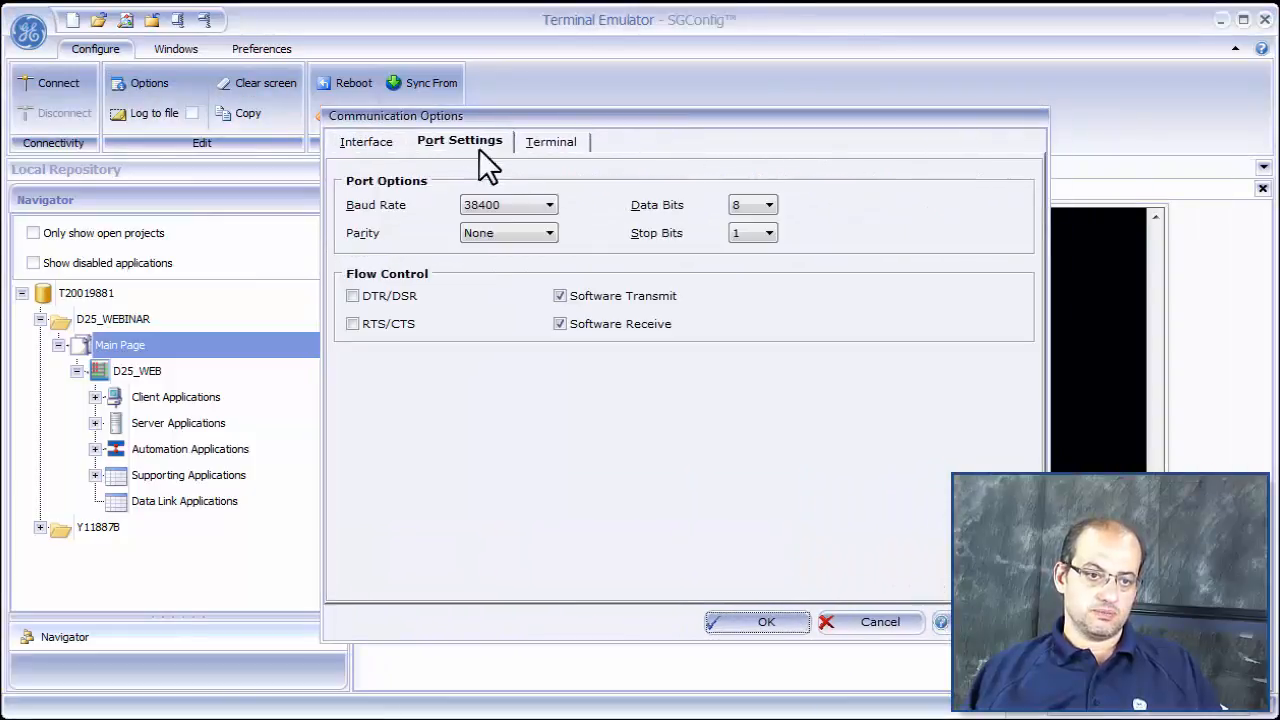
{"action": "left_click", "coordinate": [544, 208]}
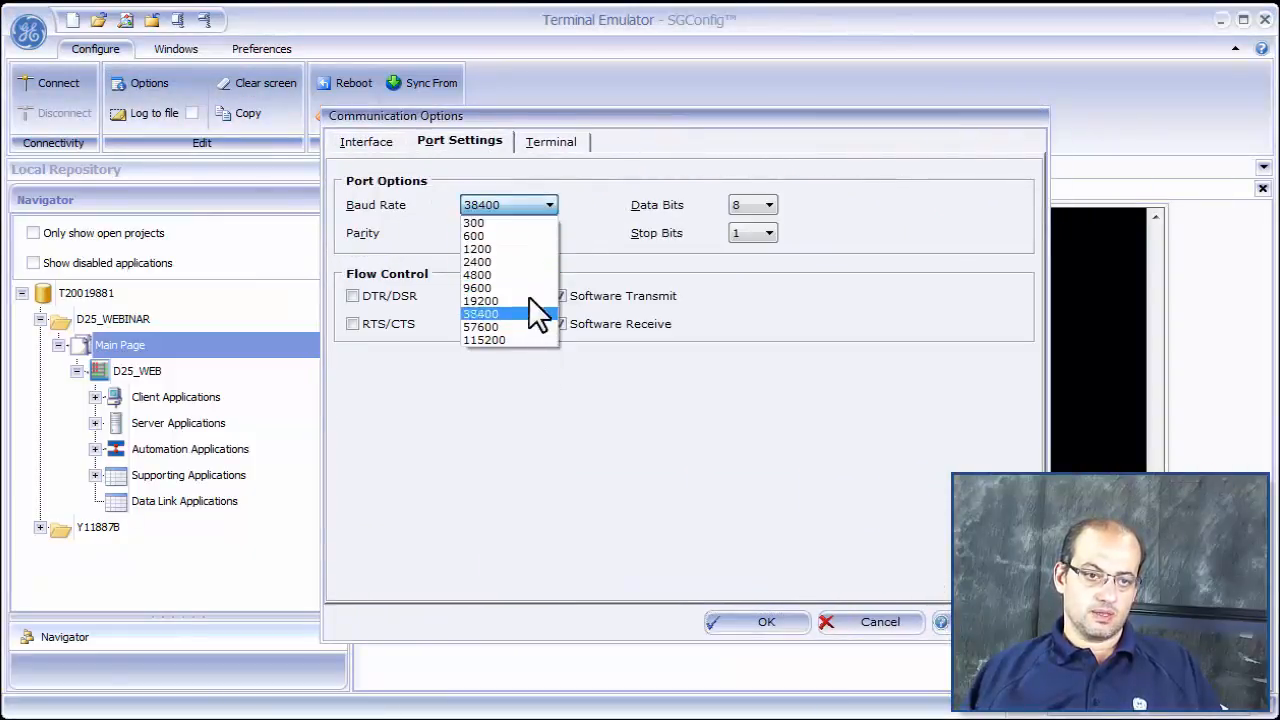
{"action": "left_click", "coordinate": [537, 286]}
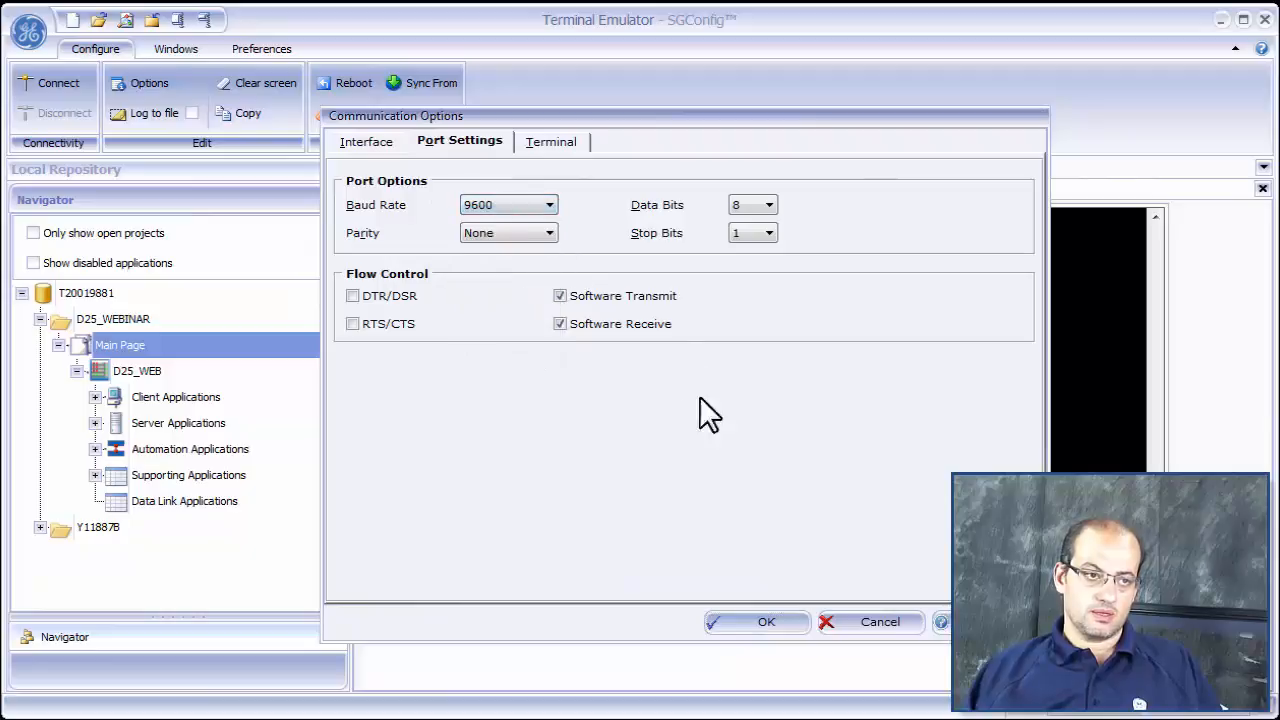
{"action": "left_click", "coordinate": [747, 619]}
{"action": "left_click", "coordinate": [46, 92]}
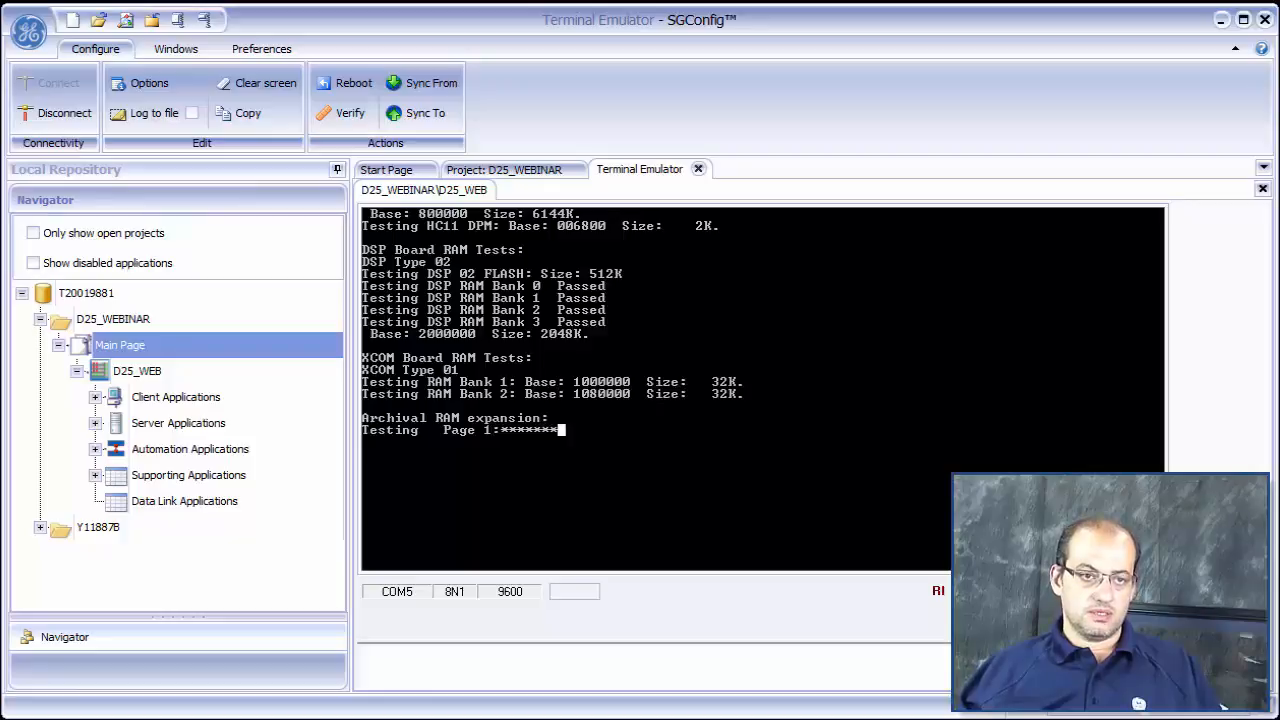
- Switch to the Calculator DTA guide in Adobe Reader and examine the supported mathematical operators and example expressions in Tables 18 and 19
{"action": "key", "text": "alt+Tab"}
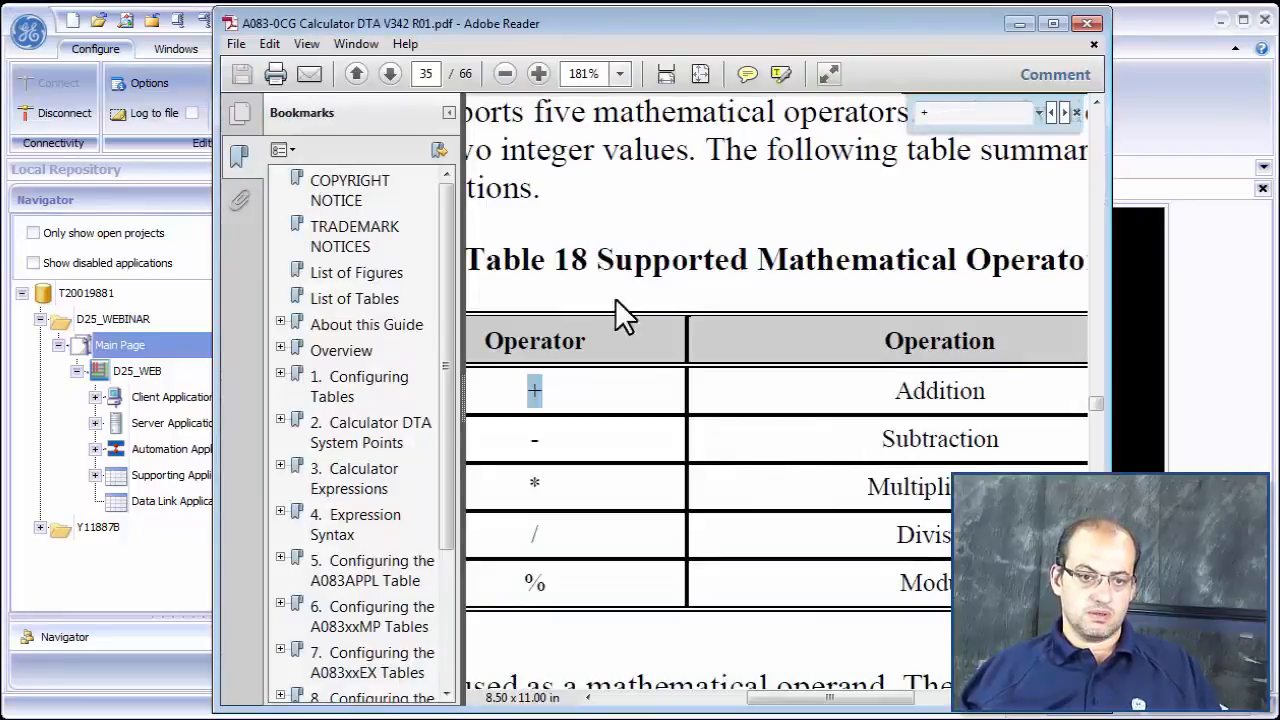
{"action": "left_click", "coordinate": [497, 76]}
{"action": "left_click", "coordinate": [497, 76]}
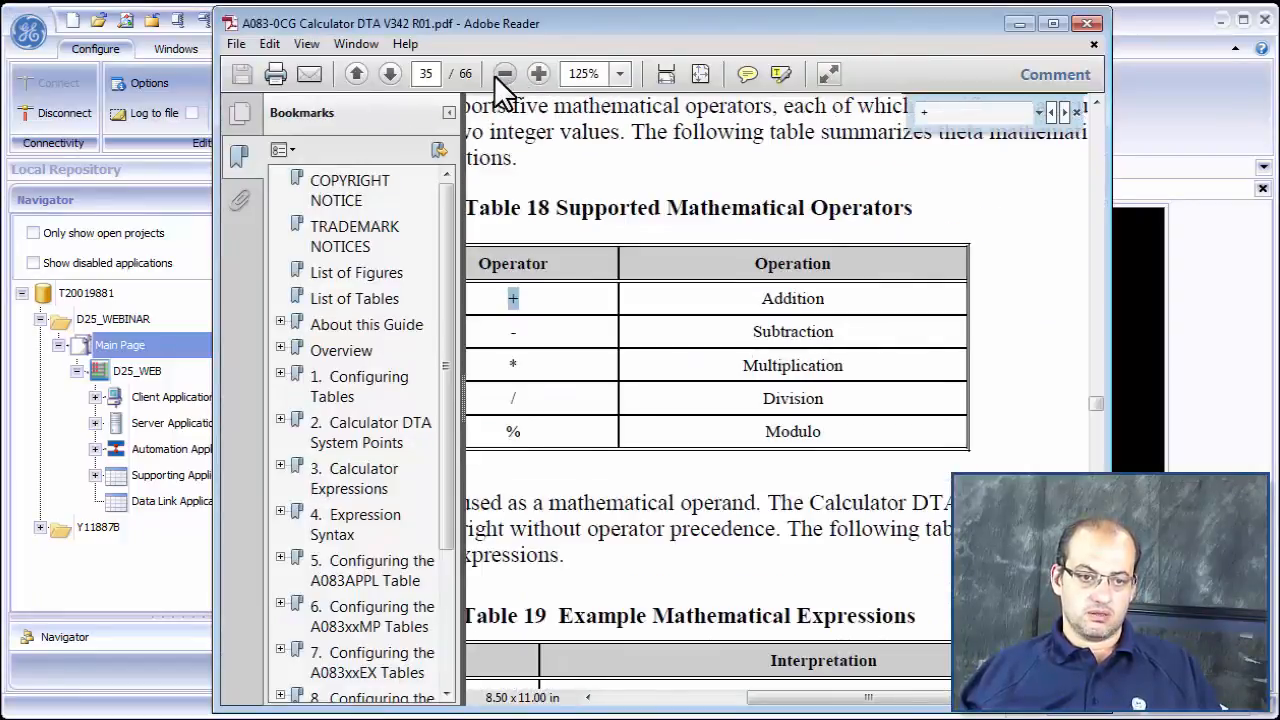
{"action": "left_click", "coordinate": [497, 76]}
{"action": "left_click", "coordinate": [497, 76]}
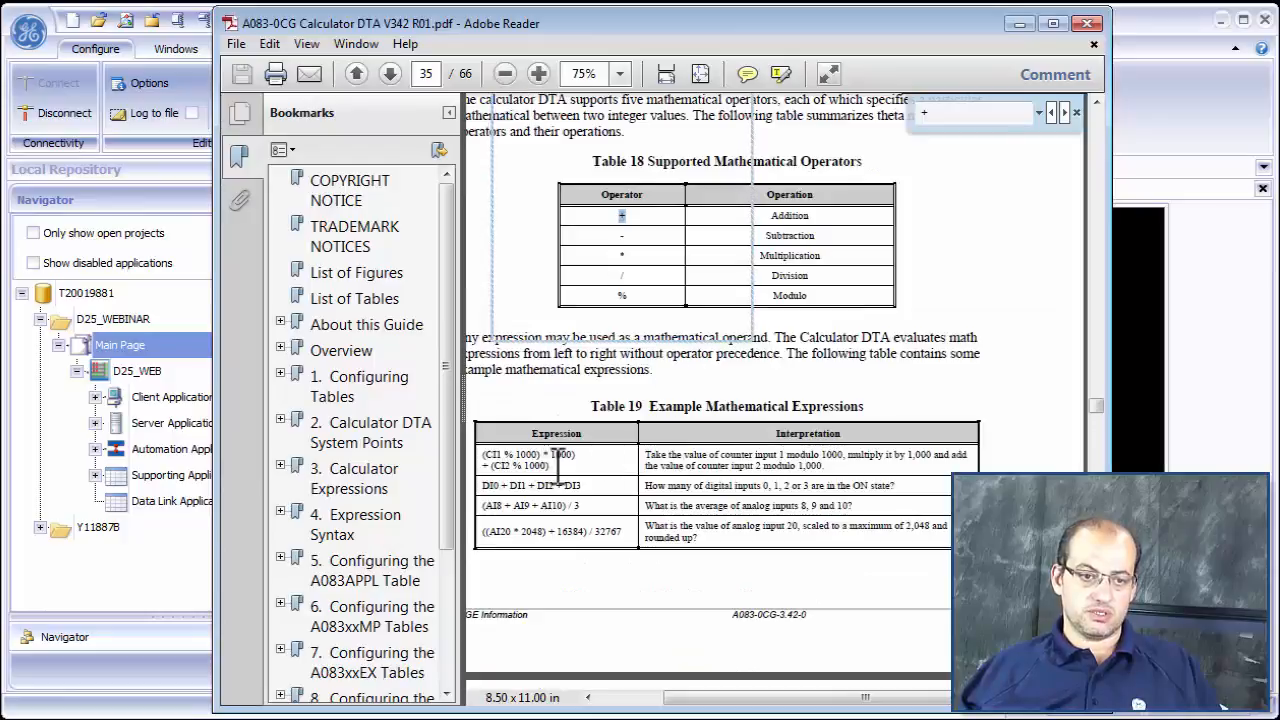
{"action": "left_click_drag", "start_coordinate": [562, 463], "coordinate": [484, 455]}
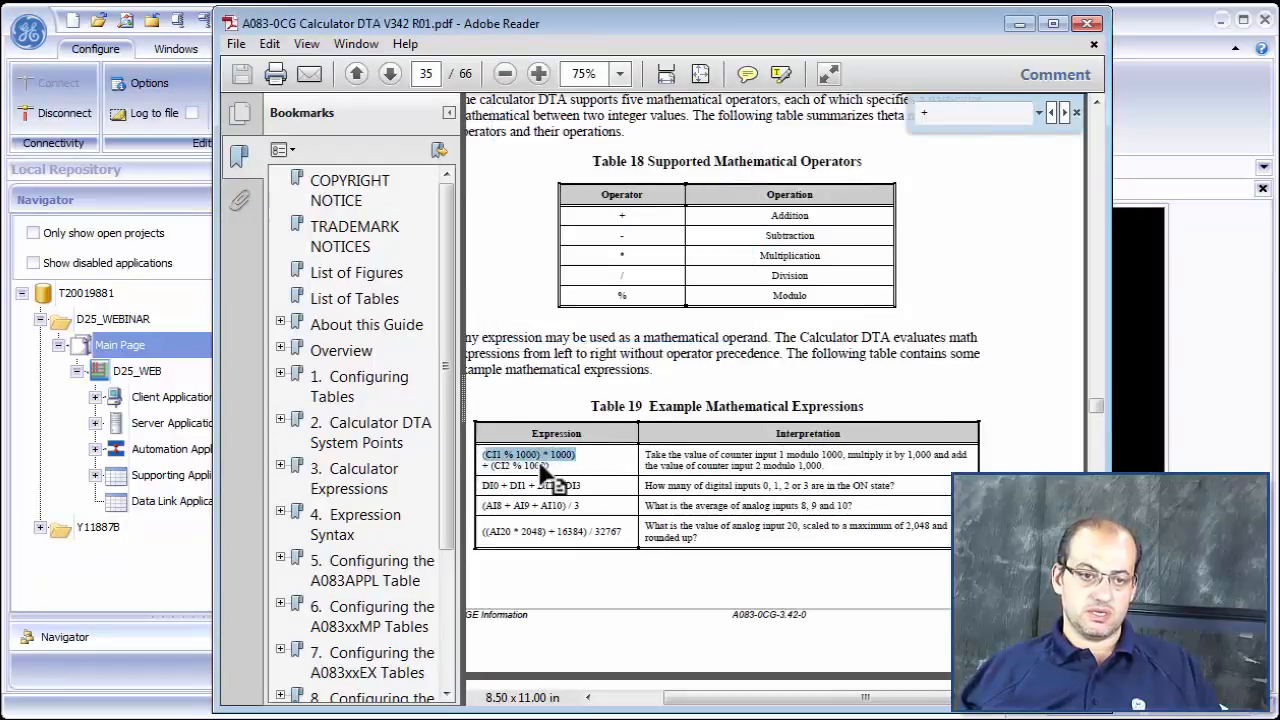
{"action": "left_click_drag", "start_coordinate": [588, 486], "coordinate": [565, 486]}
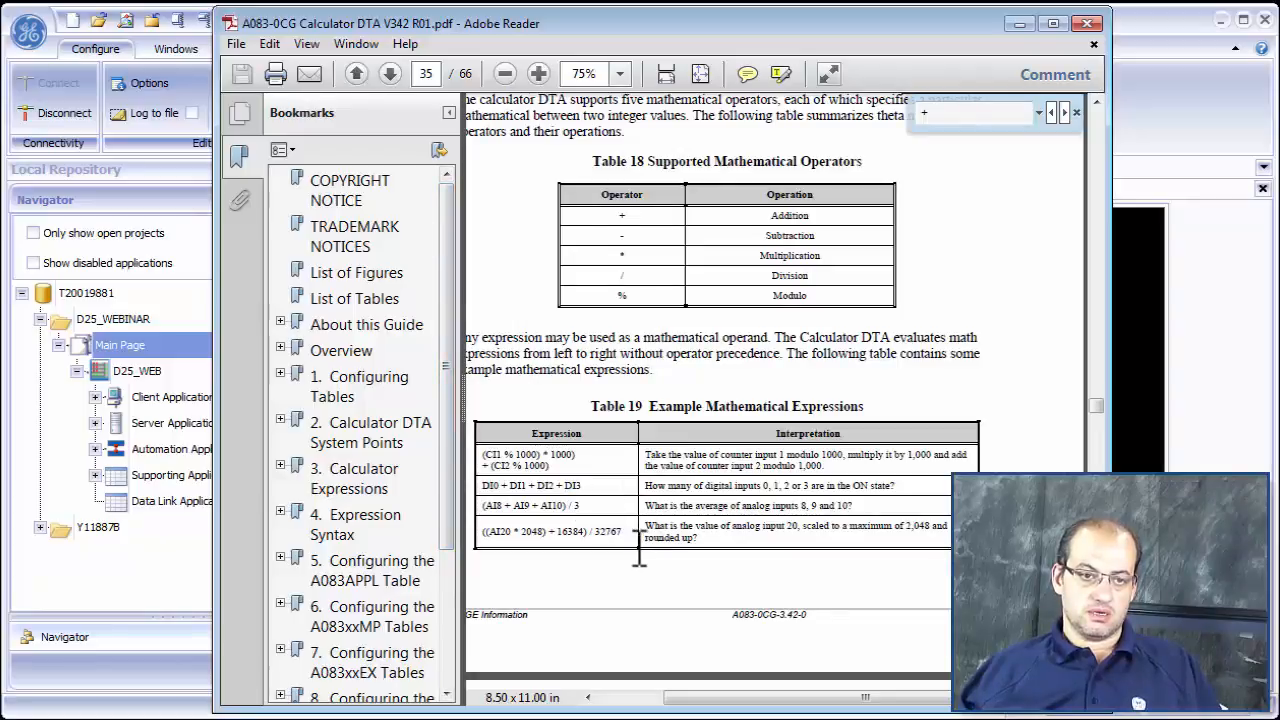
- Examine the guide's sections on sign operators and the assignment operator, including the example assignment expressions in Table 22
{"action": "scroll", "coordinate": [631, 530], "scroll_direction": "down", "scroll_amount": 15}
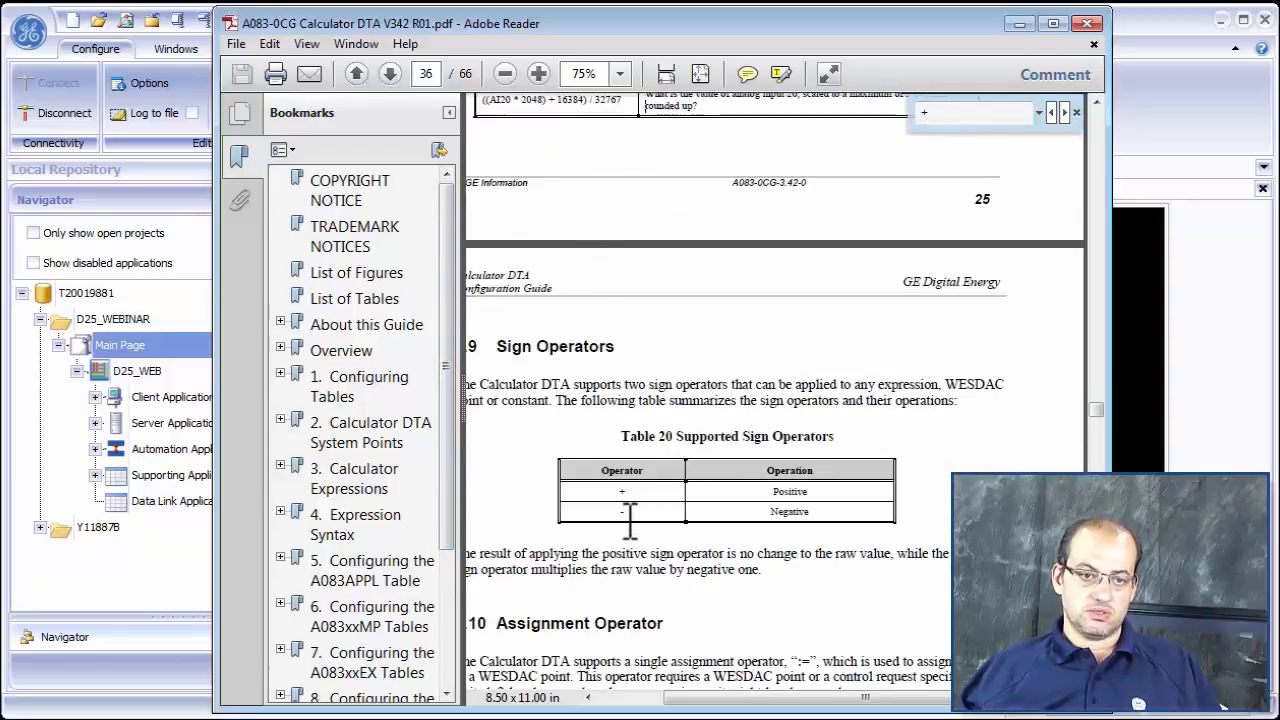
{"action": "scroll", "coordinate": [640, 530], "scroll_direction": "down", "scroll_amount": 8}
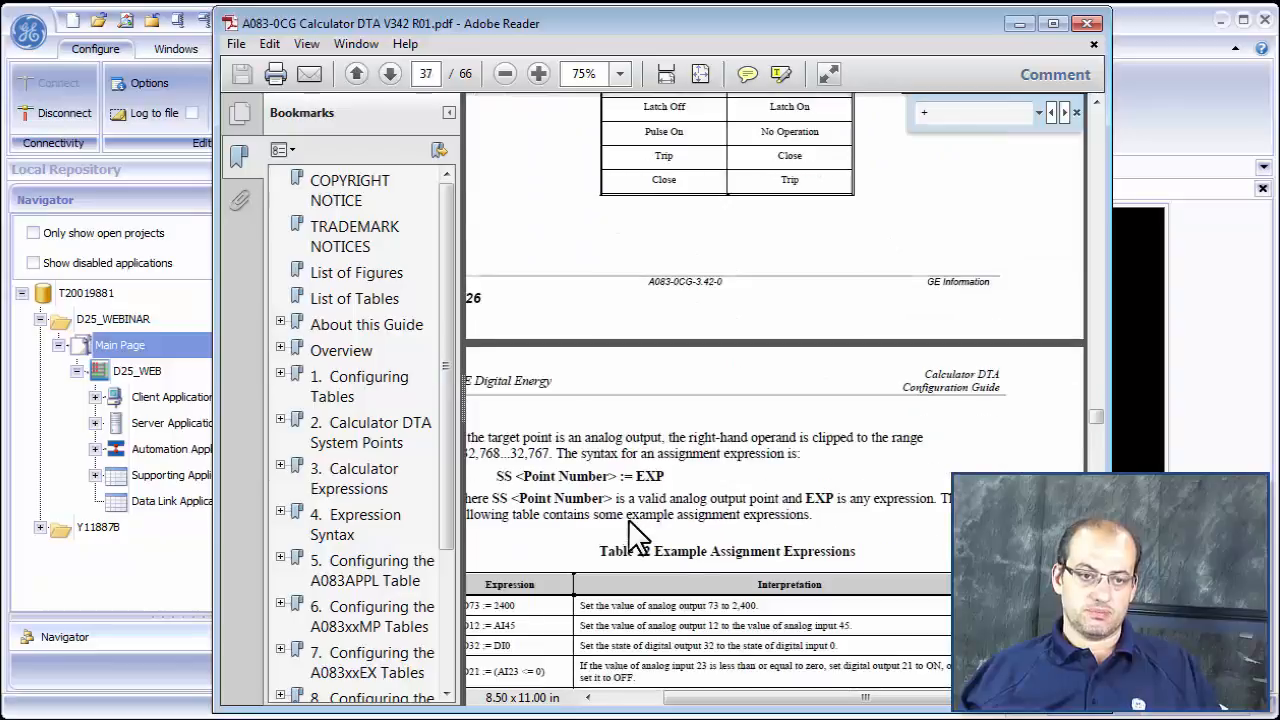
{"action": "scroll", "coordinate": [646, 517], "scroll_direction": "up", "scroll_amount": 7}
{"action": "scroll", "coordinate": [637, 525], "scroll_direction": "down", "scroll_amount": 10}
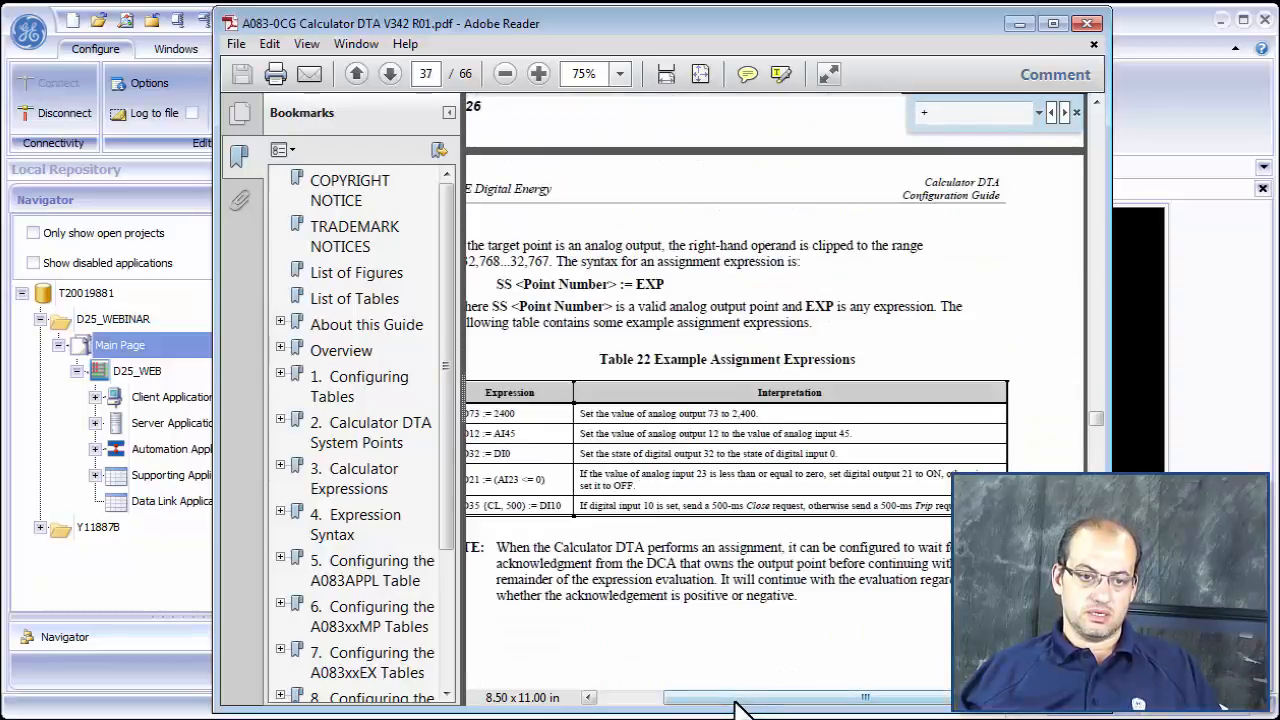
{"action": "left_click_drag", "start_coordinate": [742, 697], "coordinate": [677, 697]}
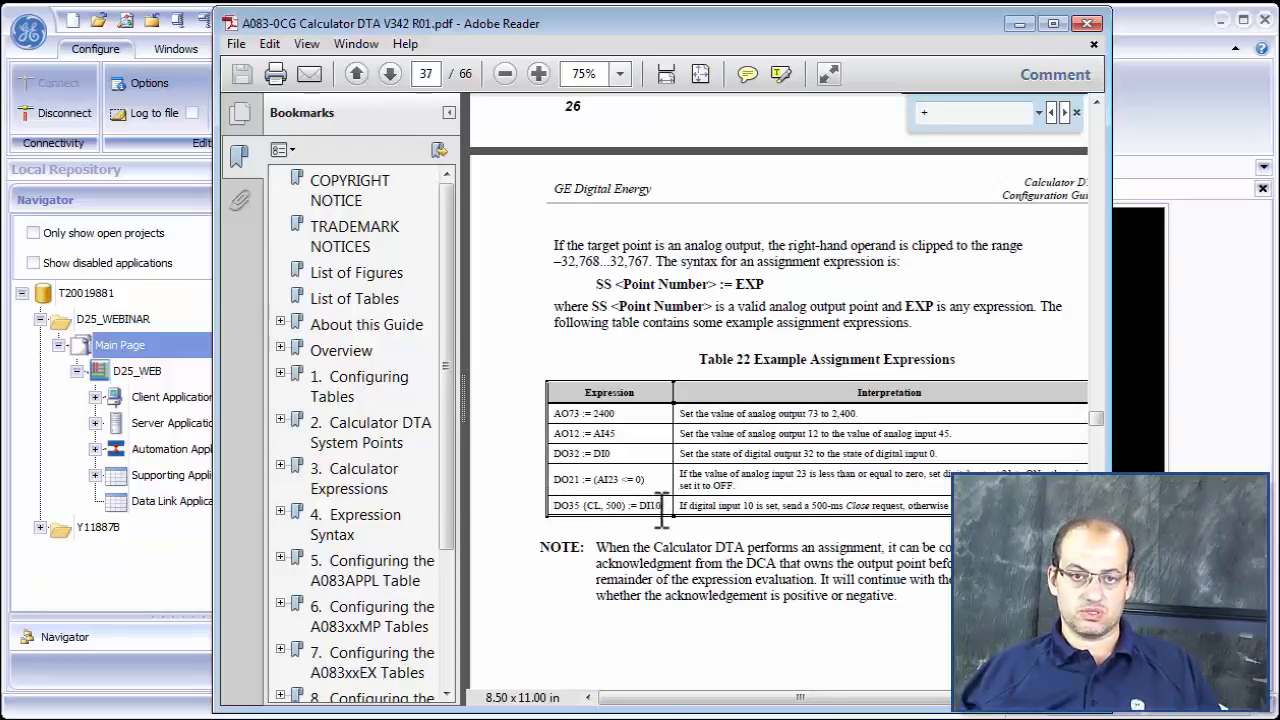
- Leave the PDF guide and log in to the D25 terminal session as "westronic" with the account password
{"action": "left_click", "coordinate": [1019, 22]}
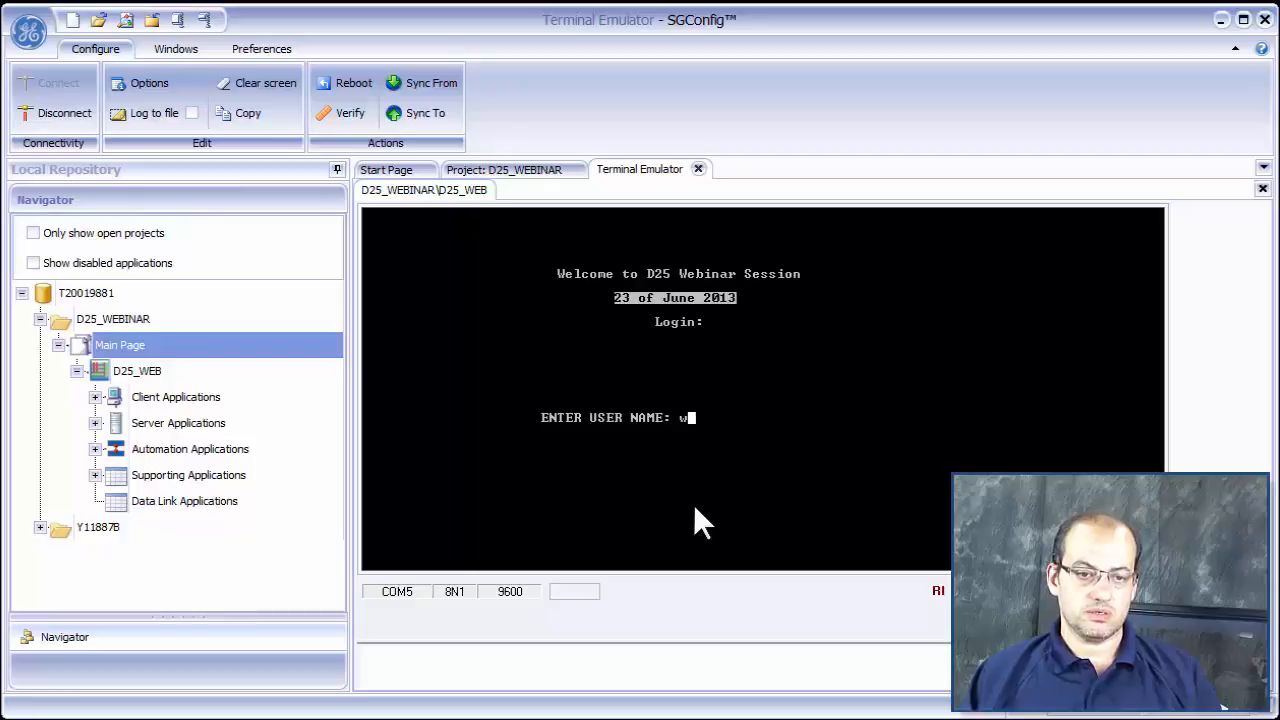
{"action": "type", "text": "westronic"}
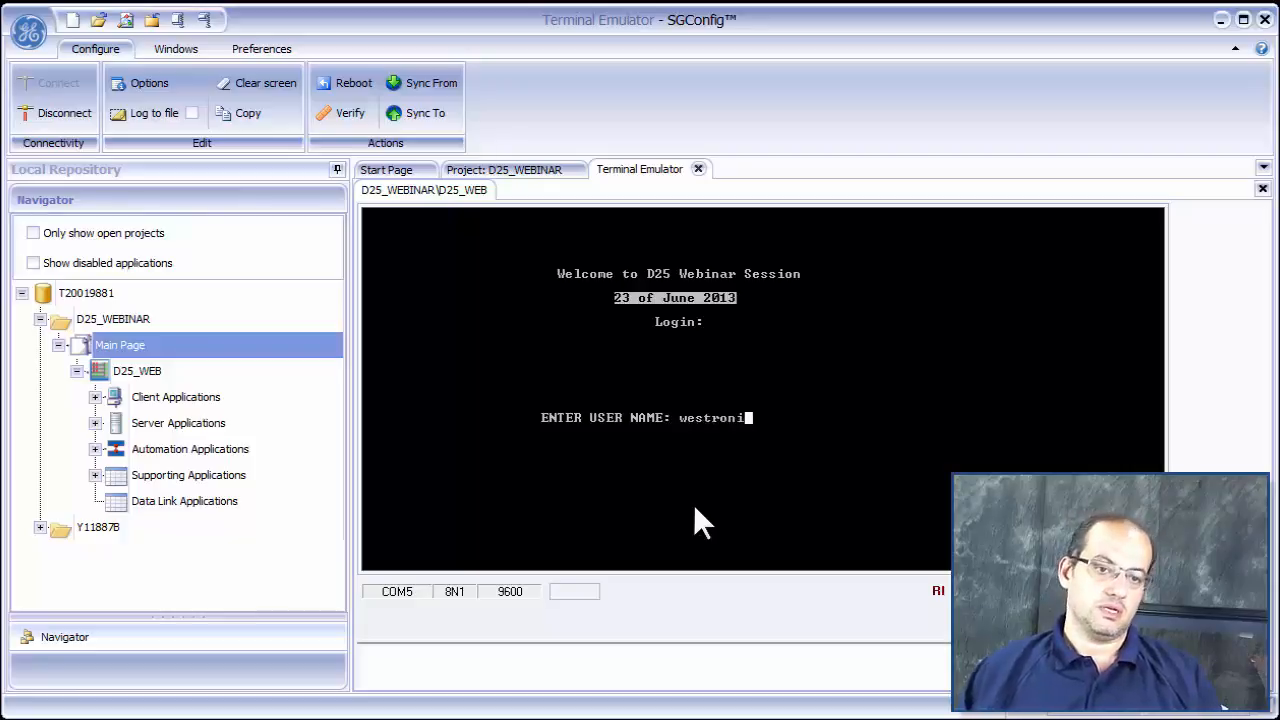
{"action": "key", "text": "Return"}
{"action": "type", "text": "**"}
{"action": "key", "text": "Return"}
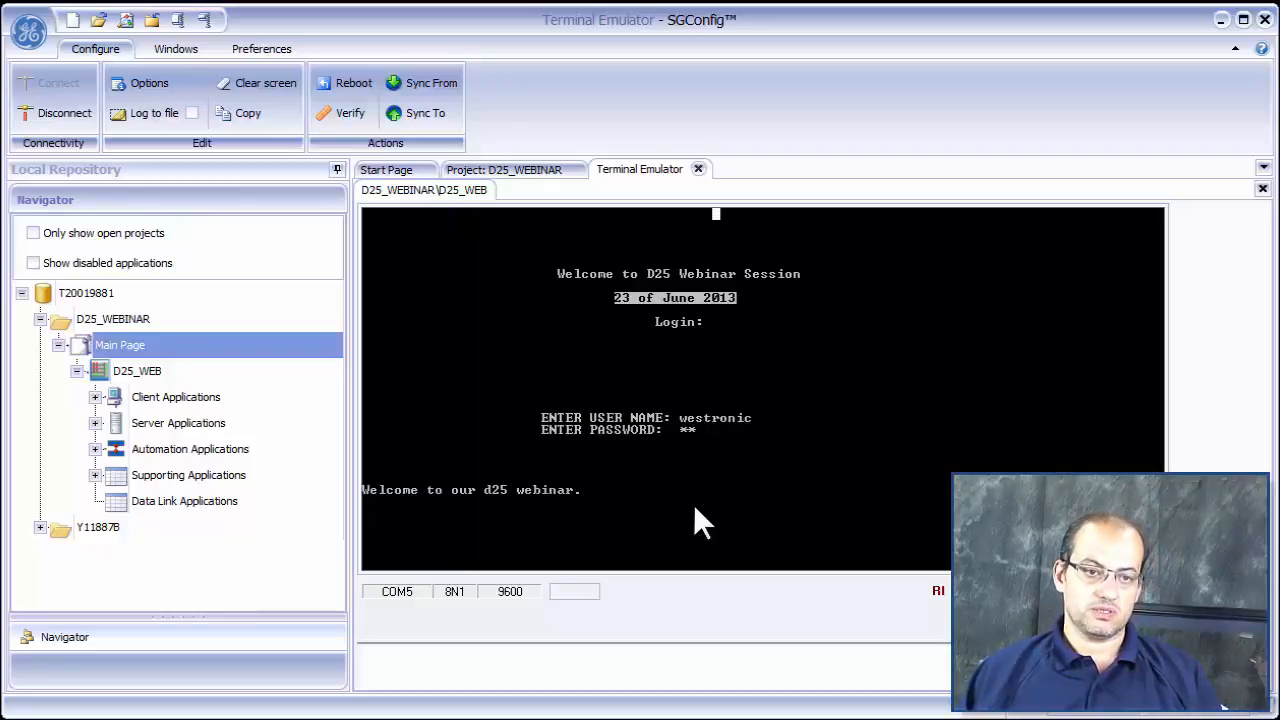
- Open the Digital Input Display from the D25's system data displays
{"action": "key", "text": "Return"}
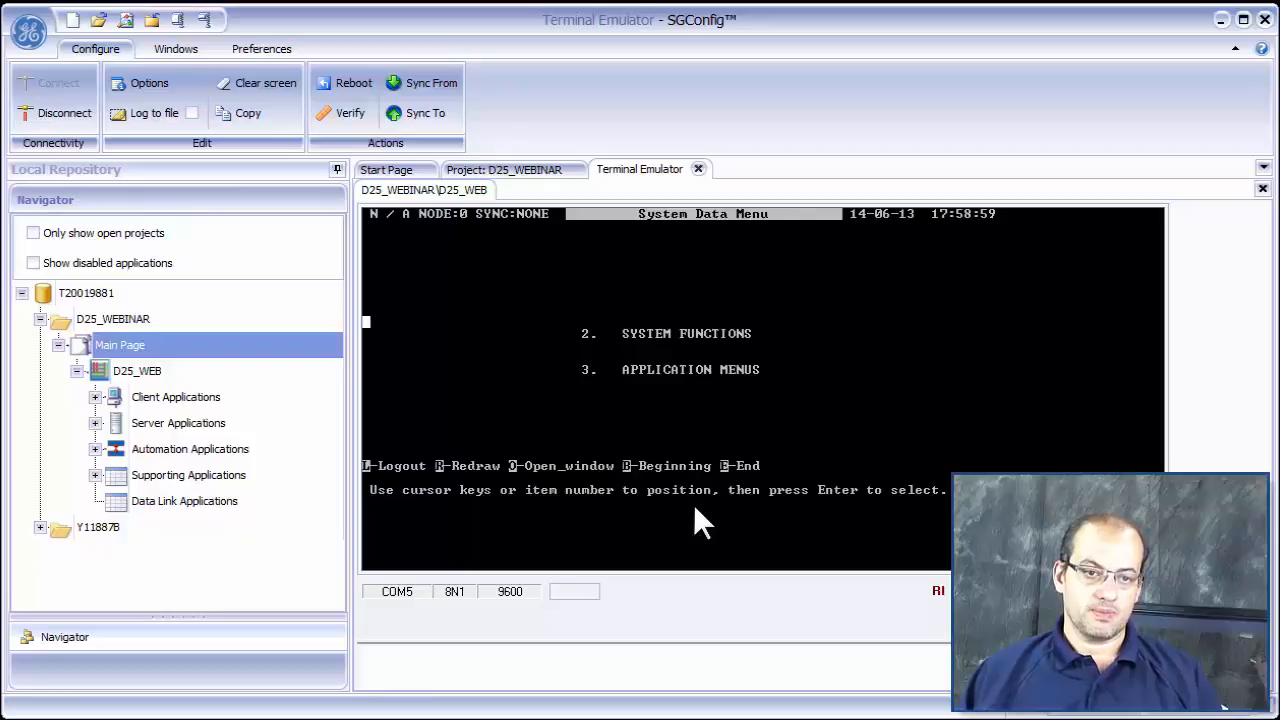
{"action": "key", "text": "Down"}
{"action": "key", "text": "Up"}
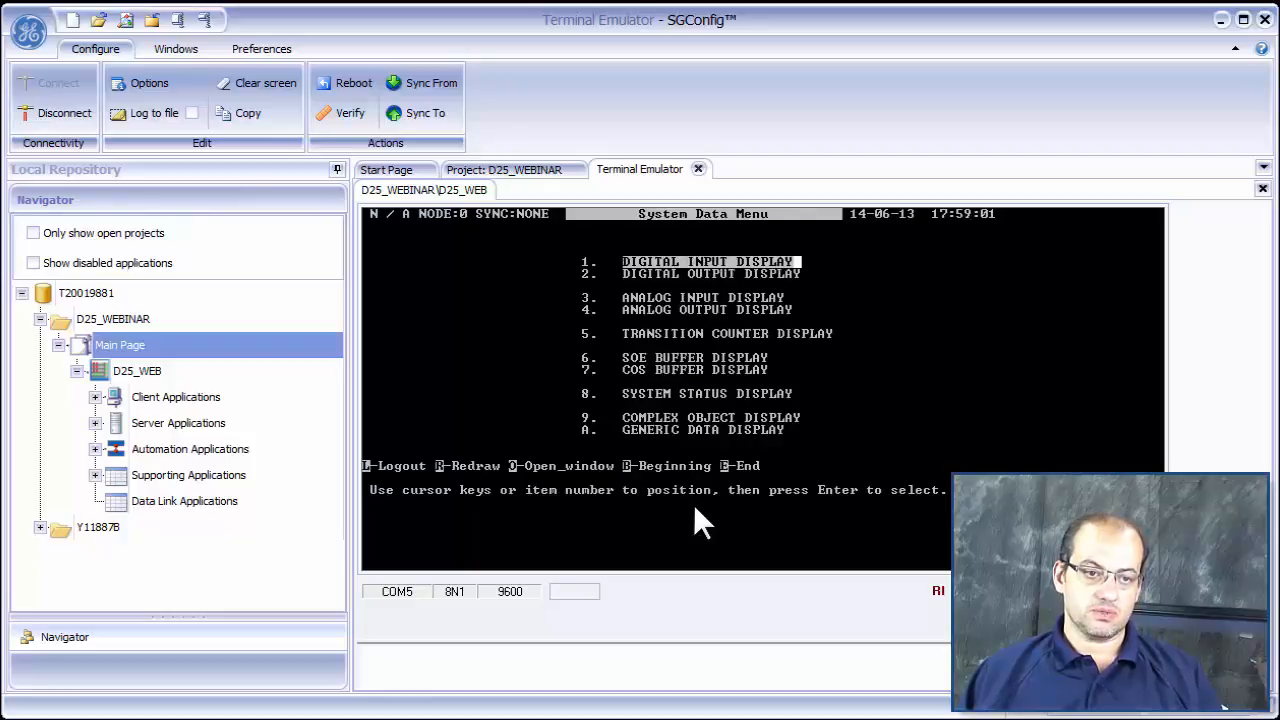
{"action": "key", "text": "Return"}
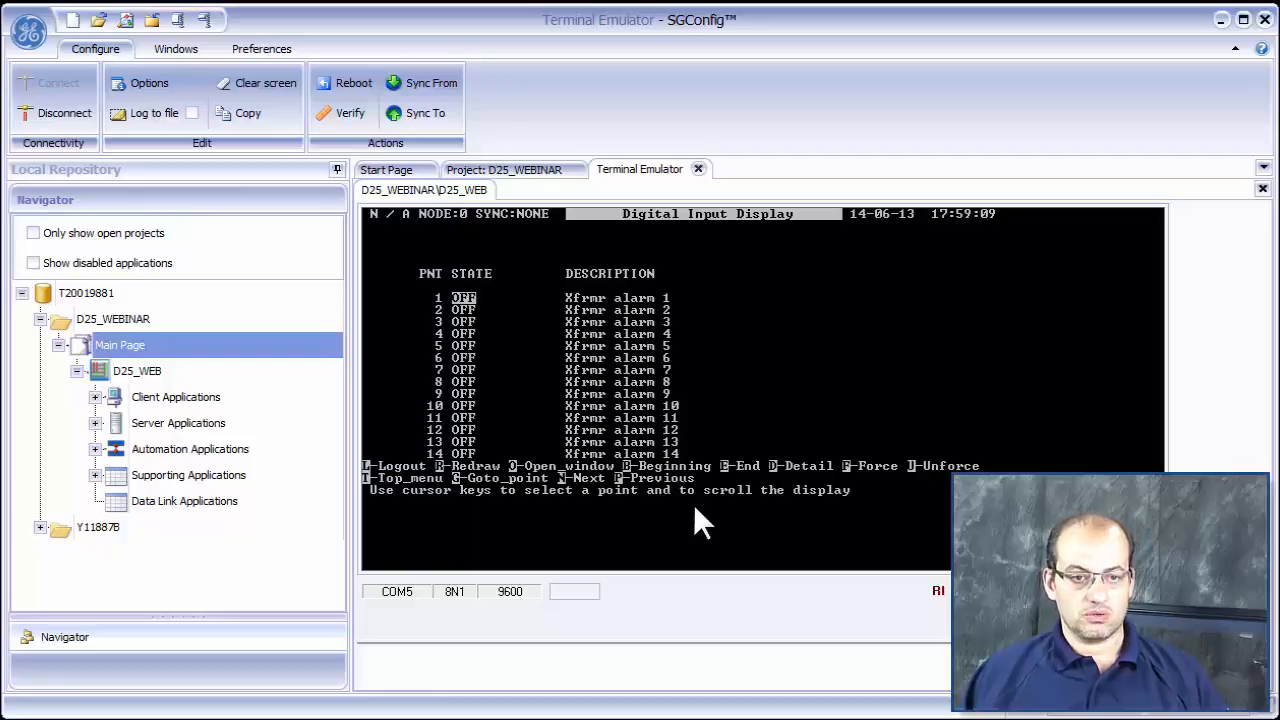
- Open the Analog Input Display in a second window below the digital inputs and go to the calculated points at its end
{"action": "key", "text": "t"}
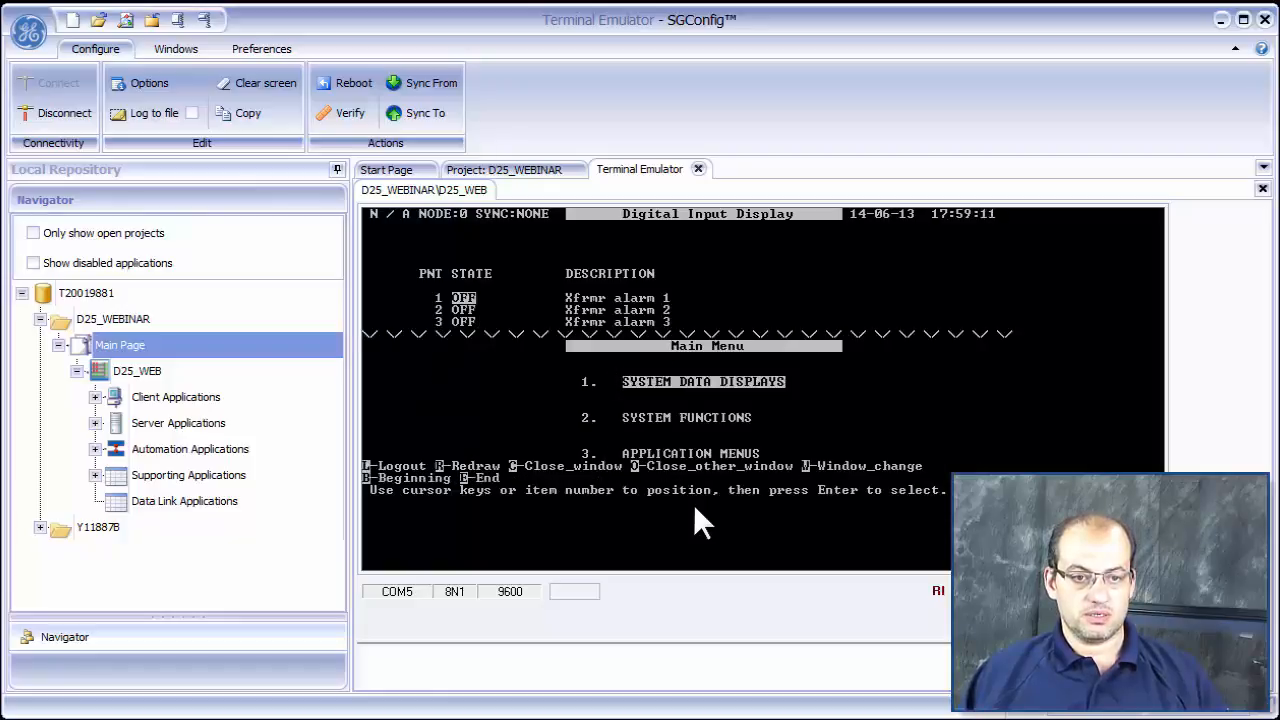
{"action": "key", "text": "Return"}
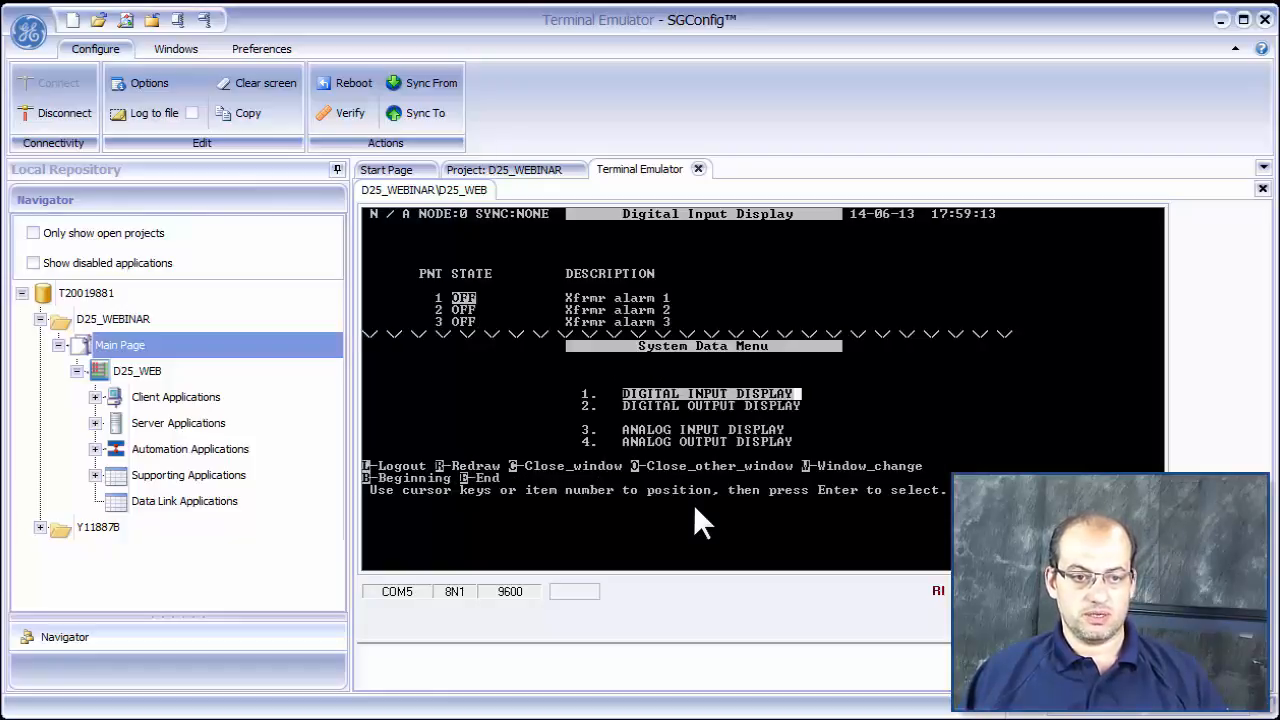
{"action": "key", "text": "Down"}
{"action": "key", "text": "Down"}
{"action": "key", "text": "Return"}
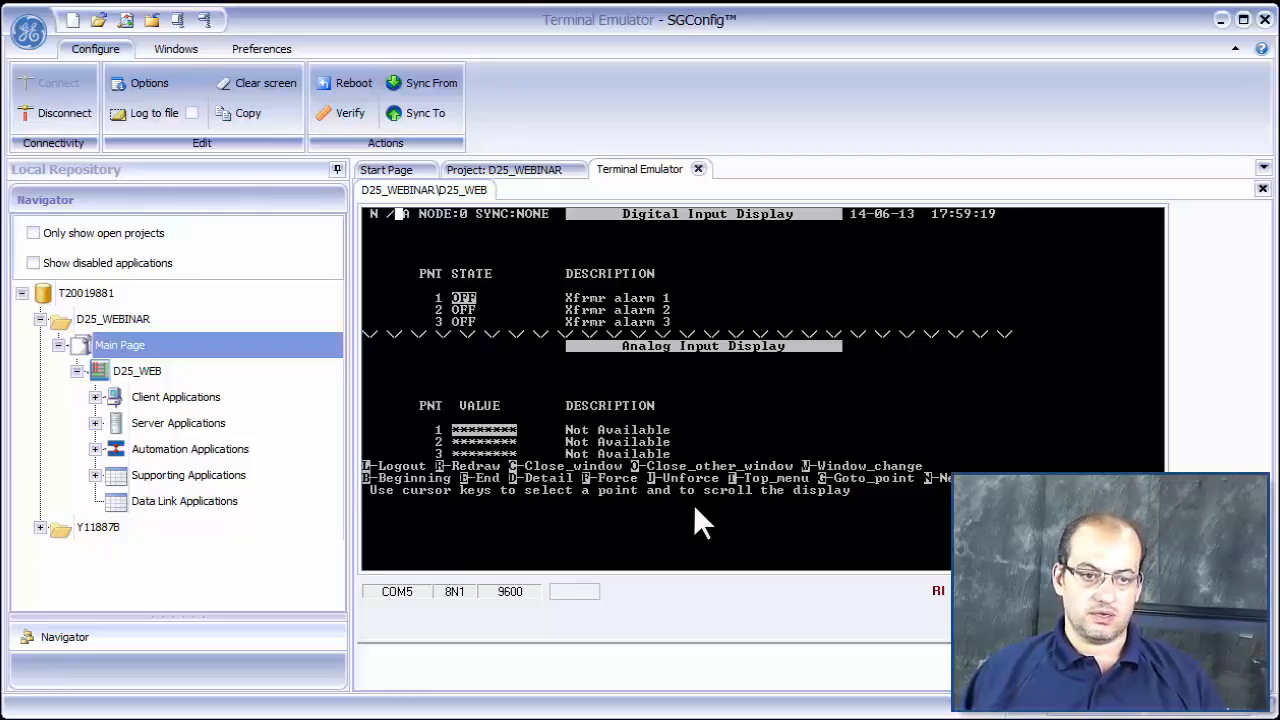
{"action": "key", "text": "e"}
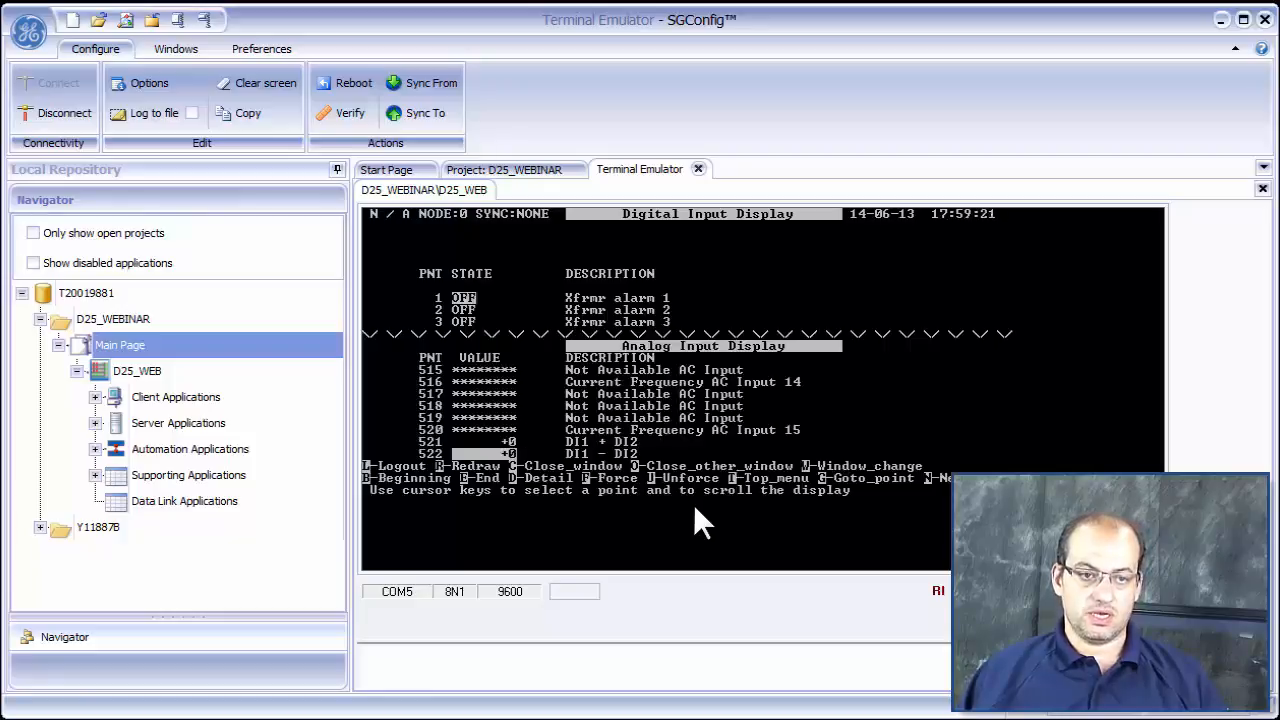